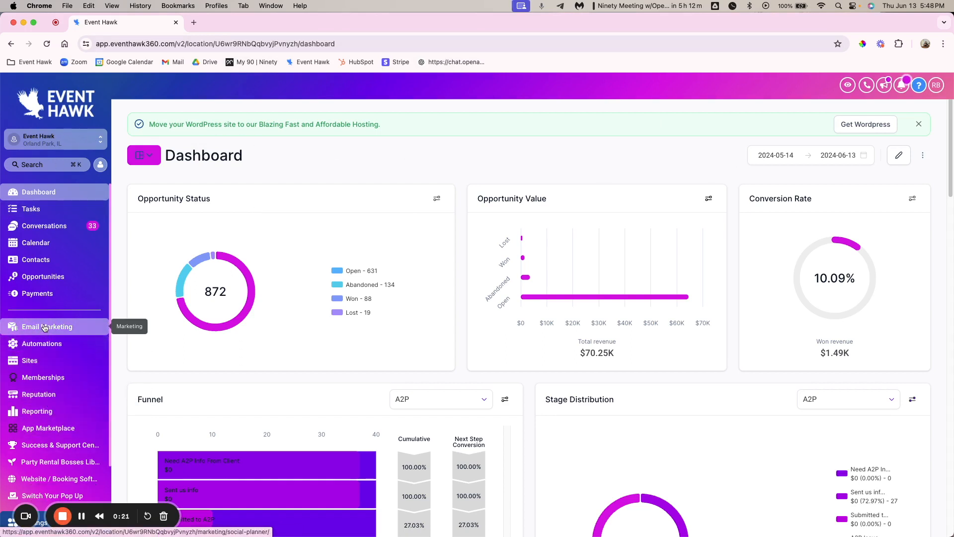
- Go to the Email Marketing area and open the list of email templates
left_click(45, 327)
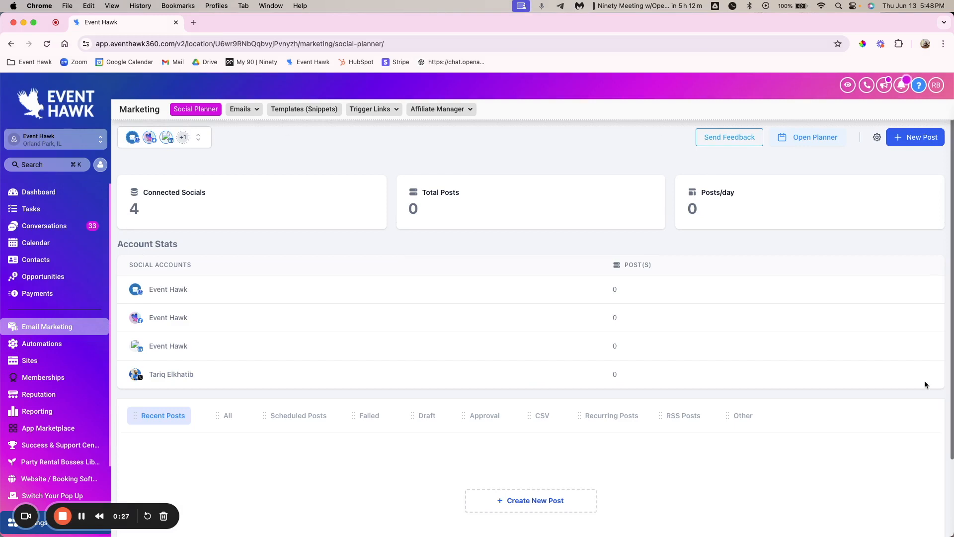
mouse_move(244, 112)
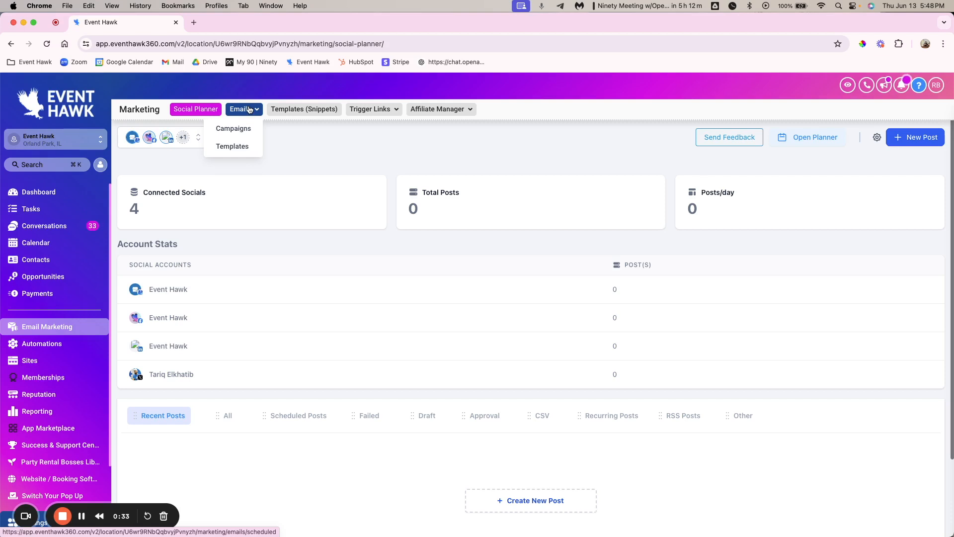
left_click(239, 150)
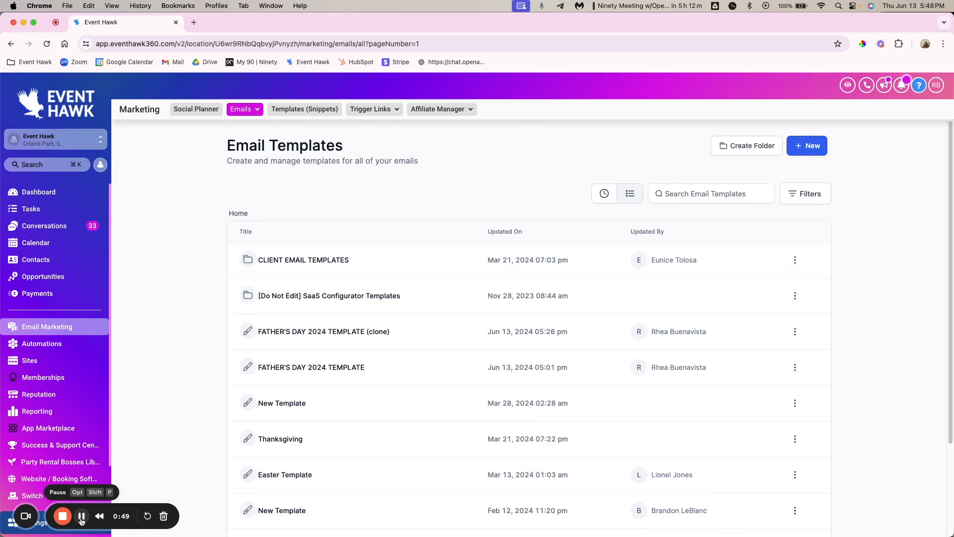
left_click(82, 520)
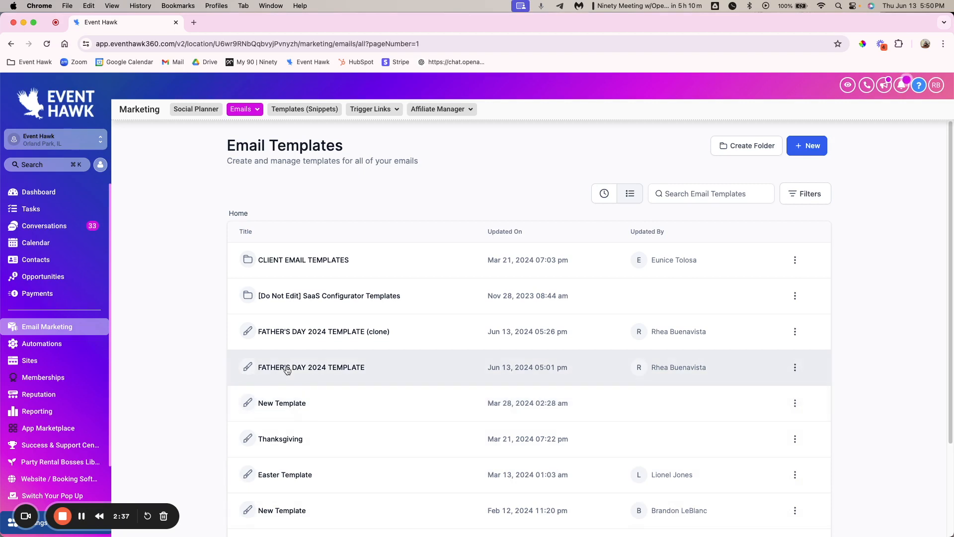
- Preview the FATHER'S DAY 2024 TEMPLATE in the builder and return to the template list
left_click(348, 376)
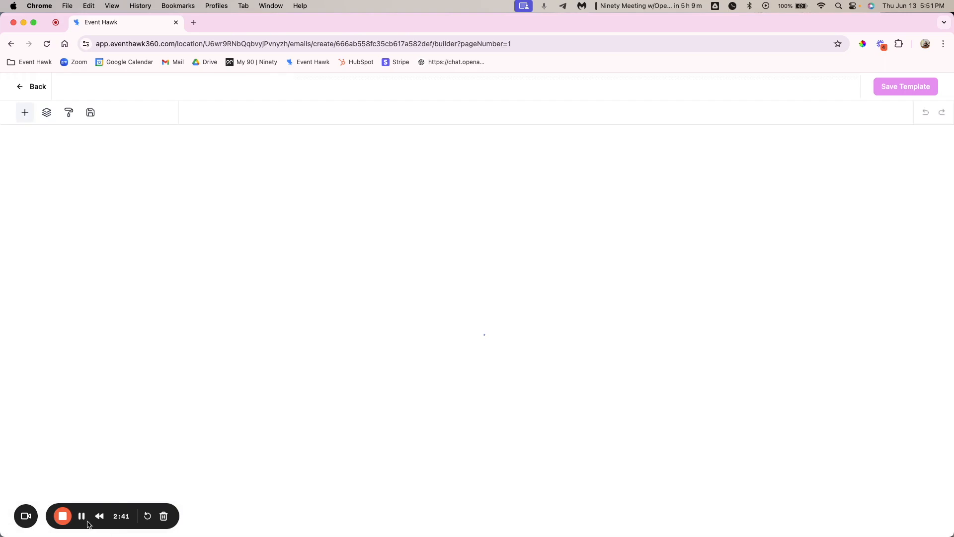
scroll(716, 447, "down", 3)
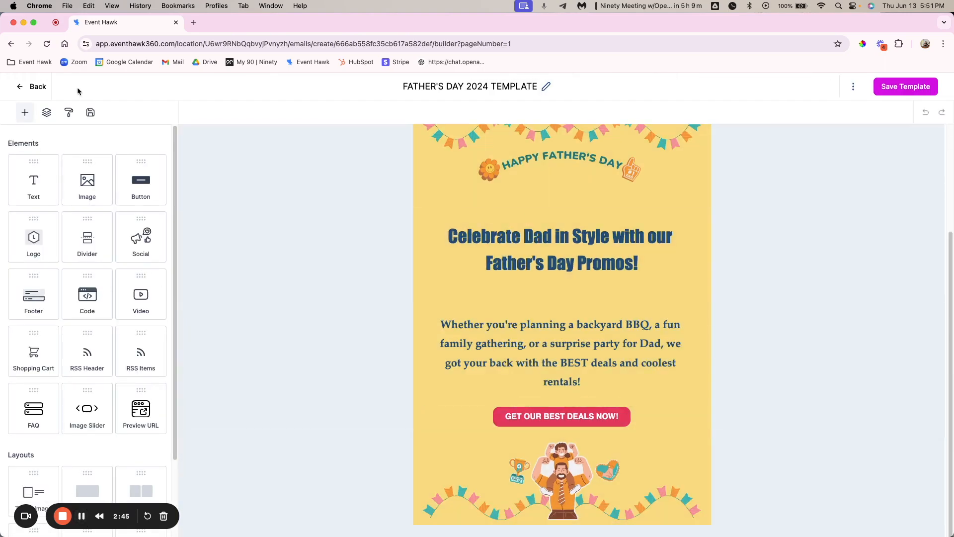
left_click(33, 87)
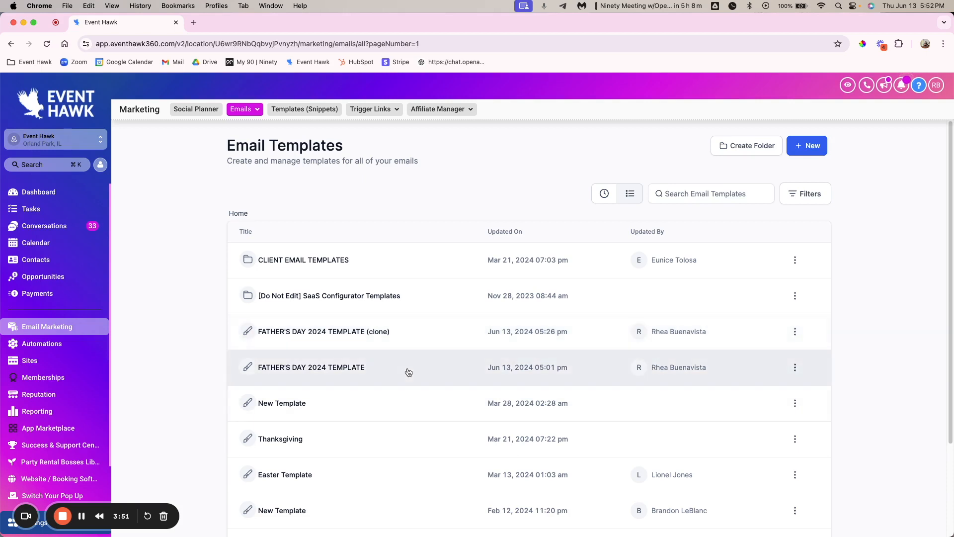
left_click(796, 368)
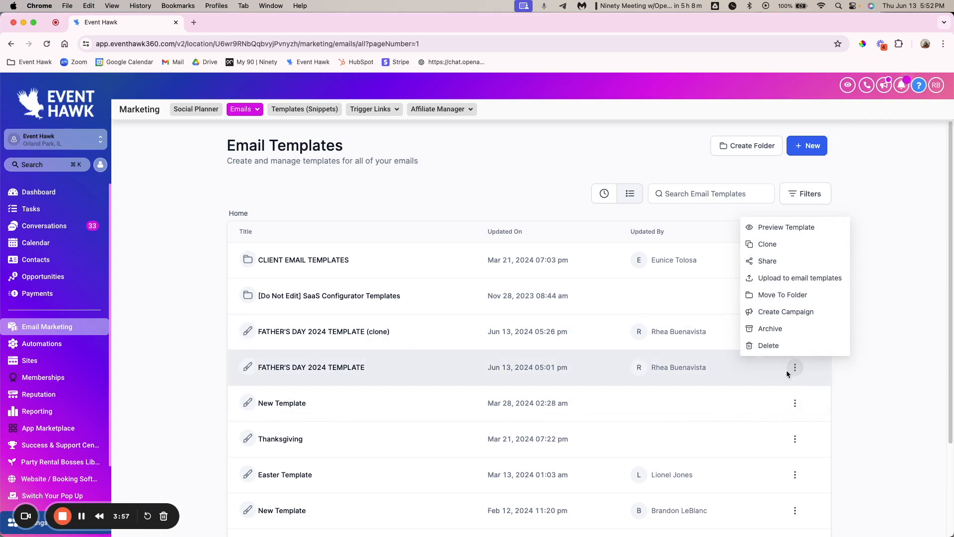
left_click(766, 244)
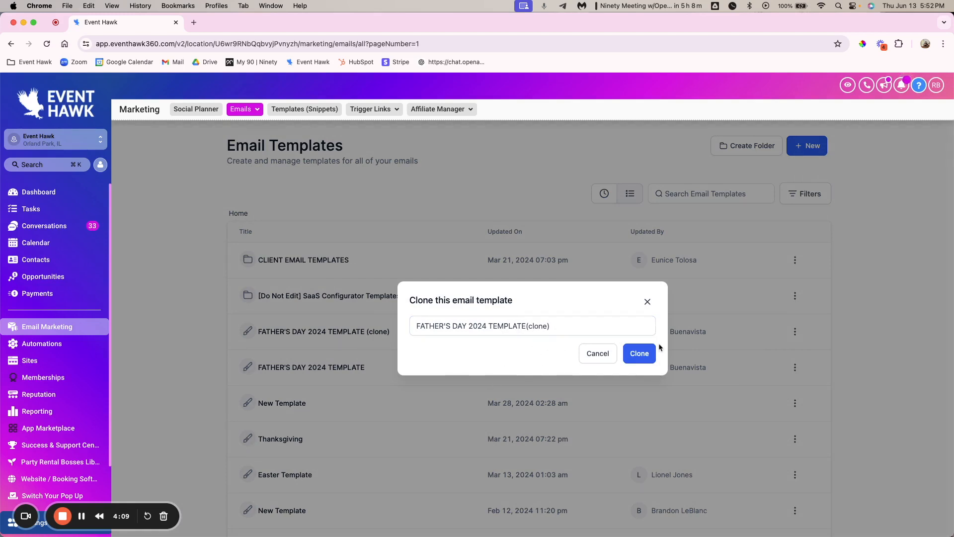
left_click(647, 302)
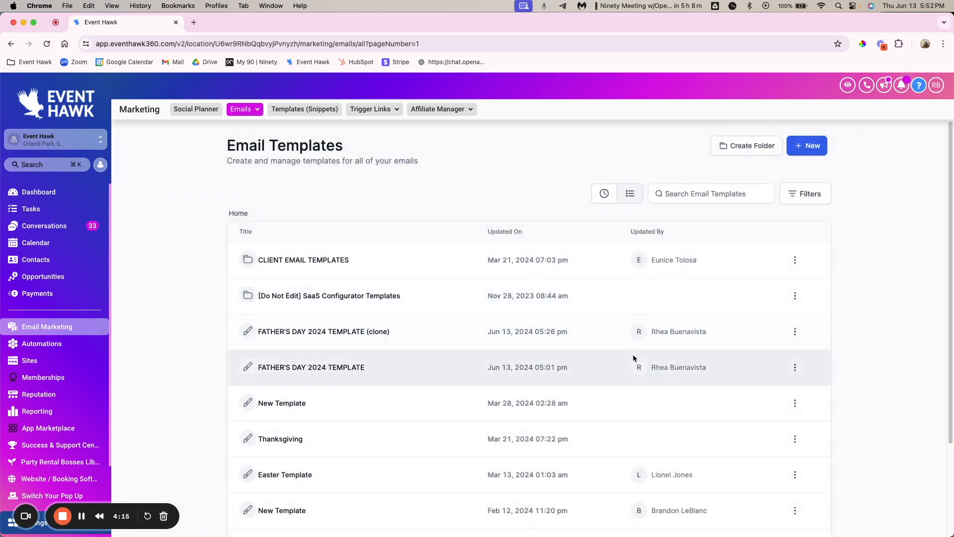
- Open FATHER'S DAY 2024 TEMPLATE (clone) in the email builder and check that its title can be edited
left_click(337, 333)
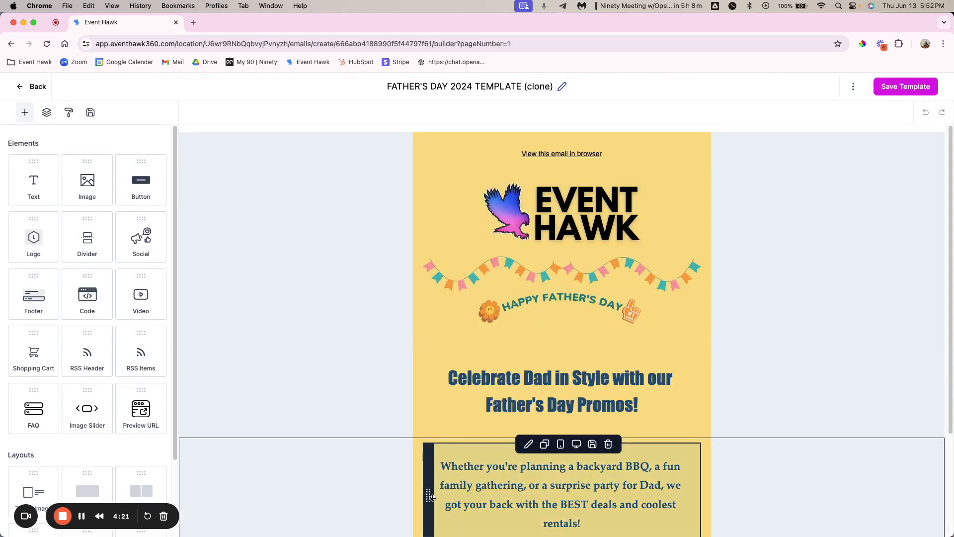
left_click(562, 87)
left_click(539, 87)
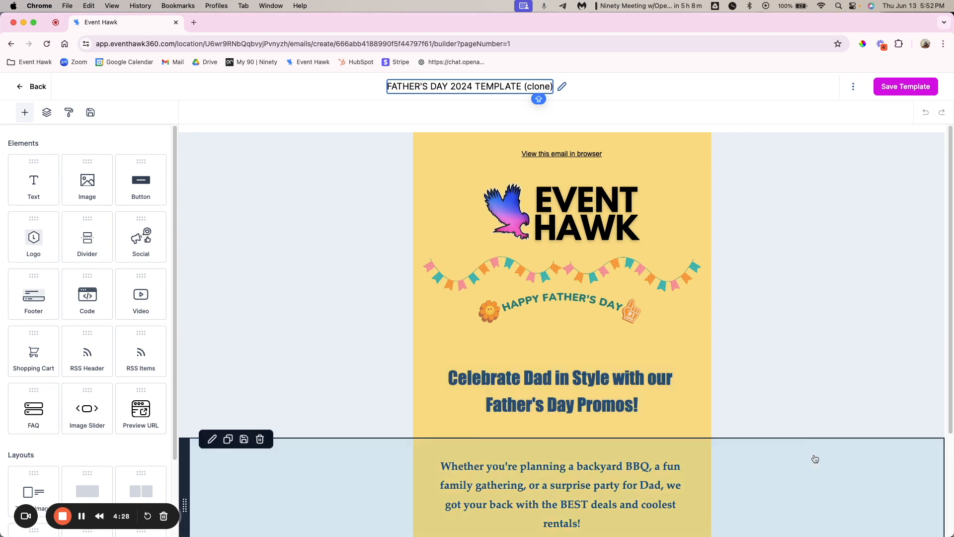
left_click(835, 413)
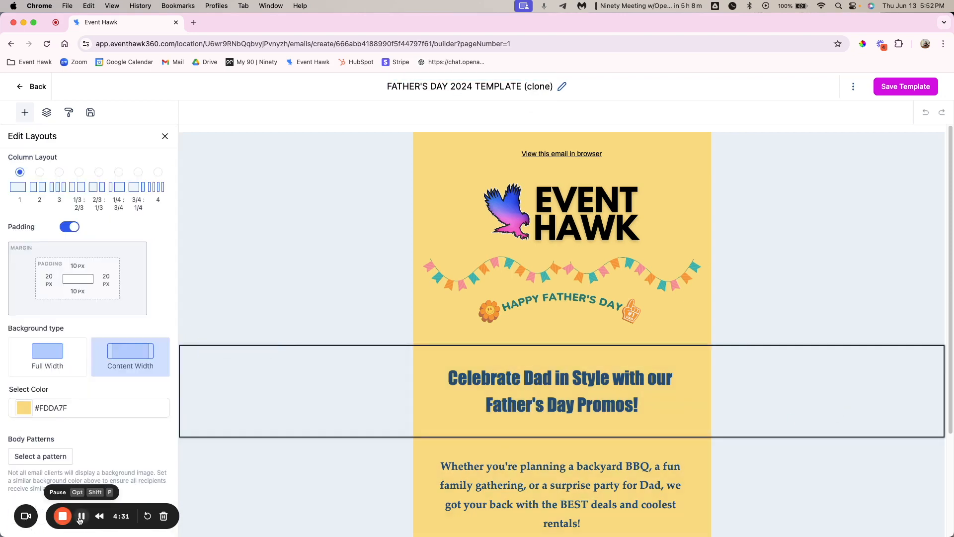
left_click(164, 136)
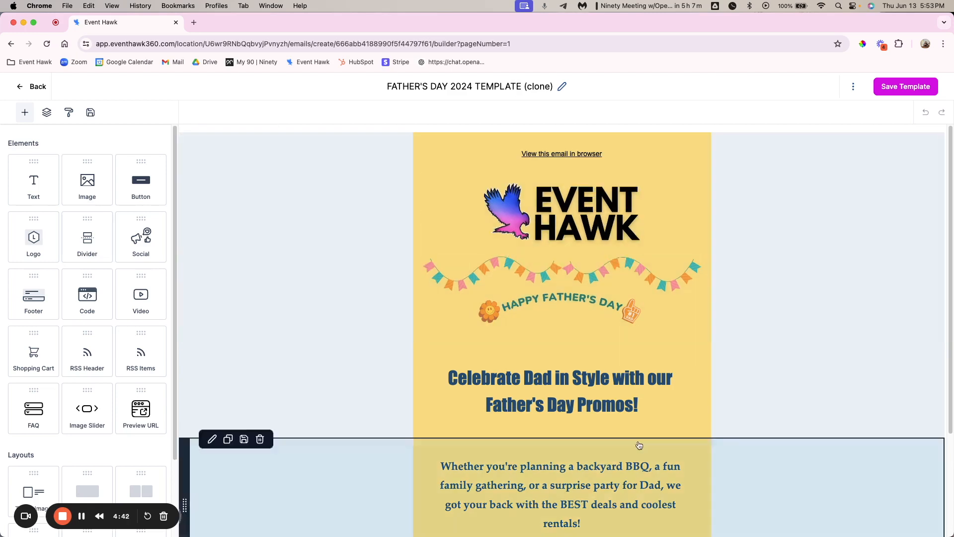
- Check the text settings of the "Celebrate Dad in Style" headline and look over the rest of the email
left_click(582, 379)
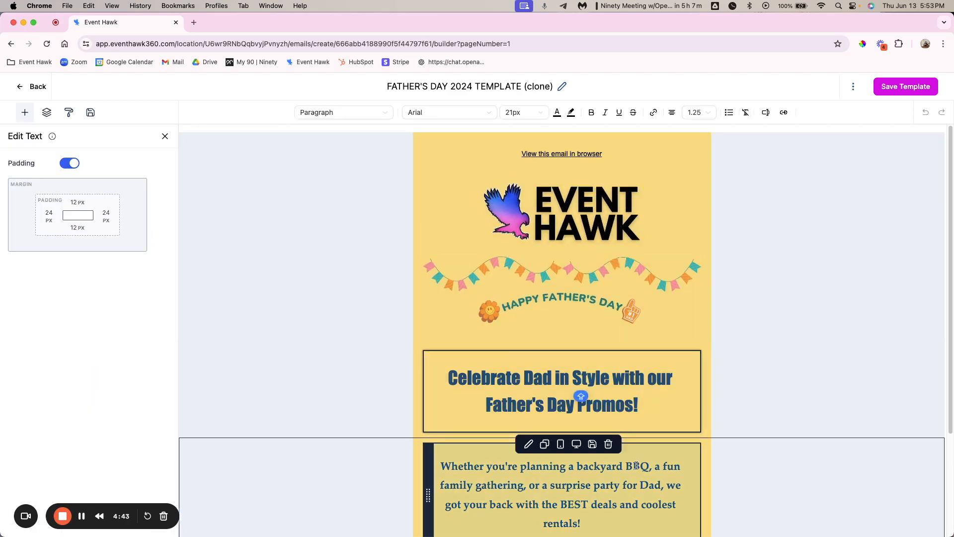
scroll(636, 466, "down", 3)
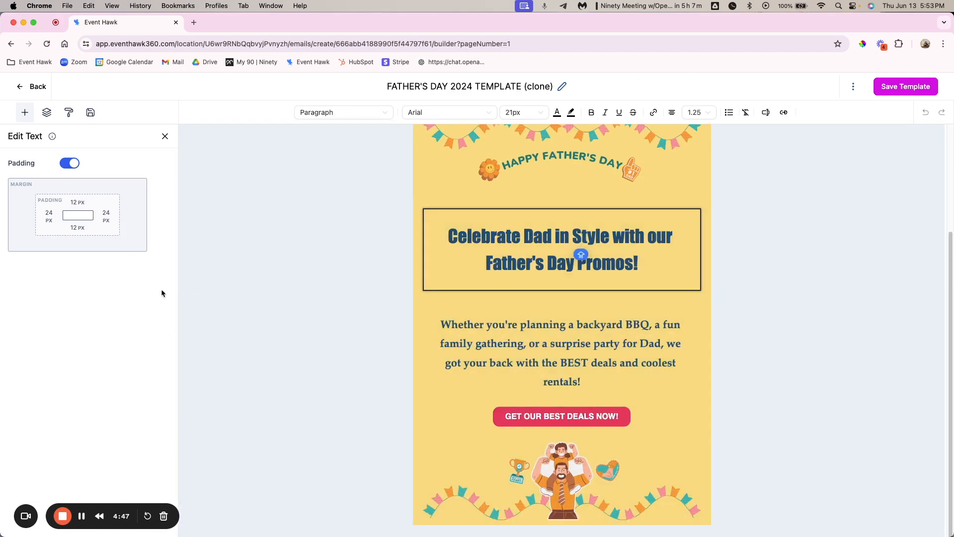
scroll(347, 321, "up", 3)
left_click(730, 210)
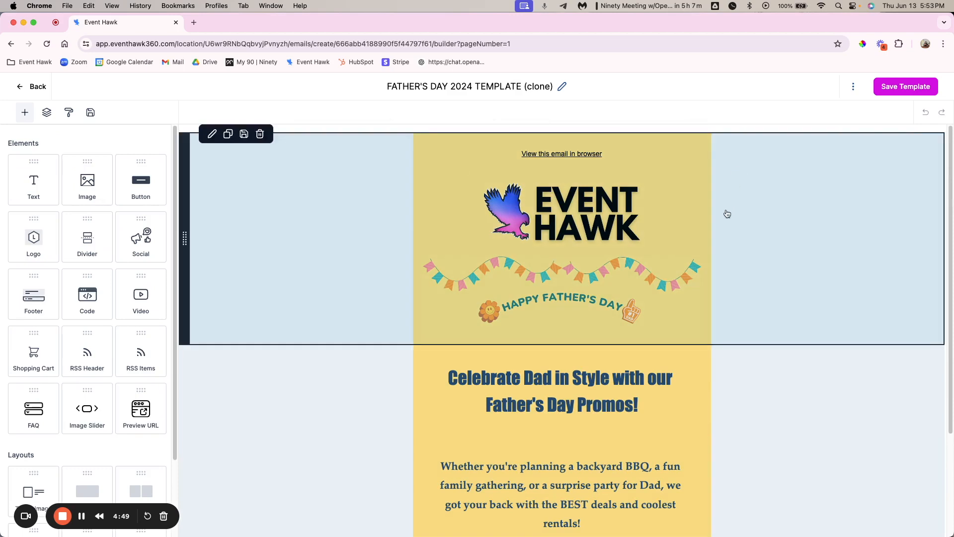
- Review the image settings of the Event Hawk logo block, including link, size, alignment and padding
left_click(563, 229)
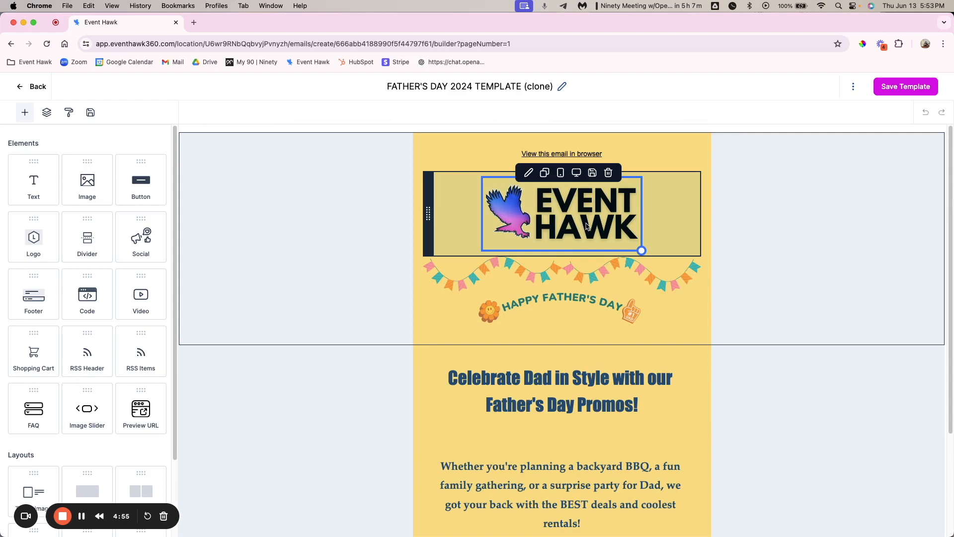
left_click(571, 211)
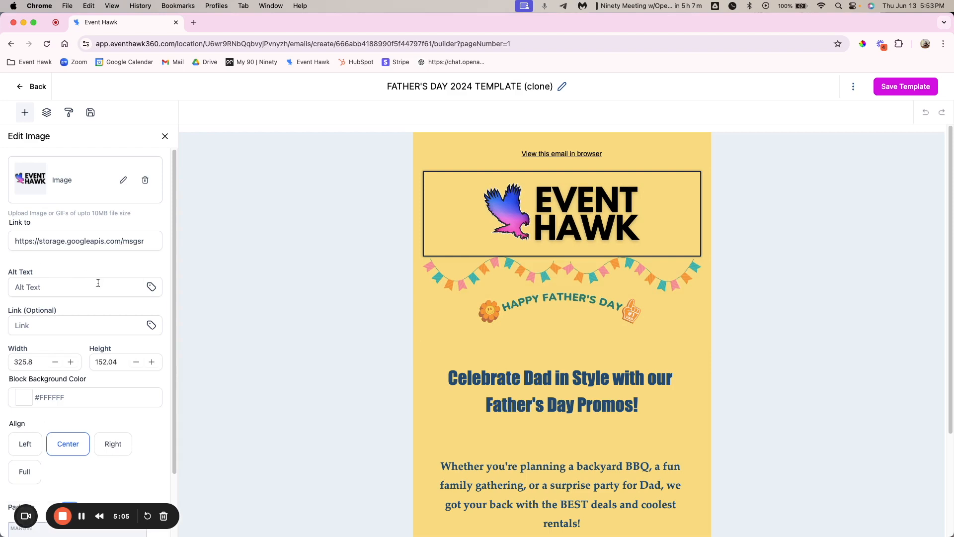
scroll(99, 298, "down", 3)
left_click(125, 243)
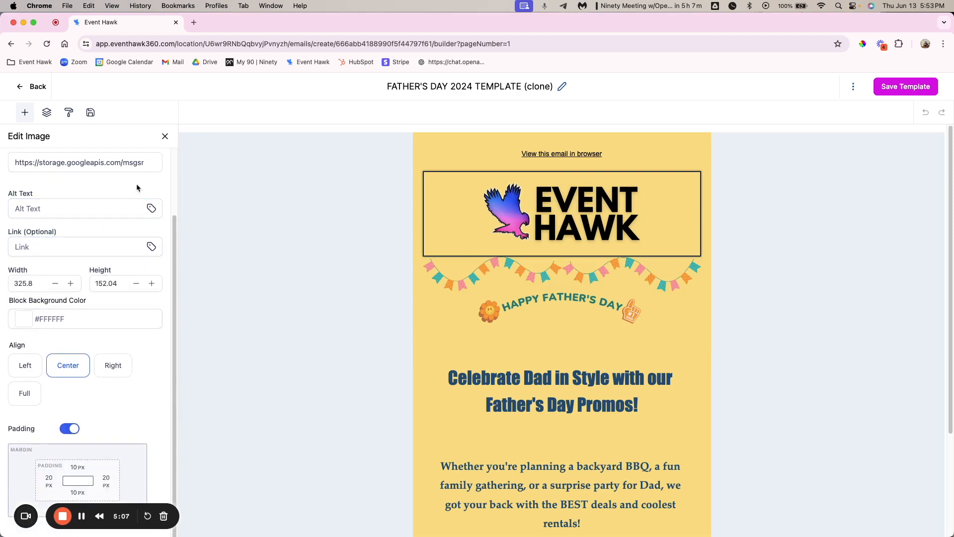
scroll(130, 321, "up", 3)
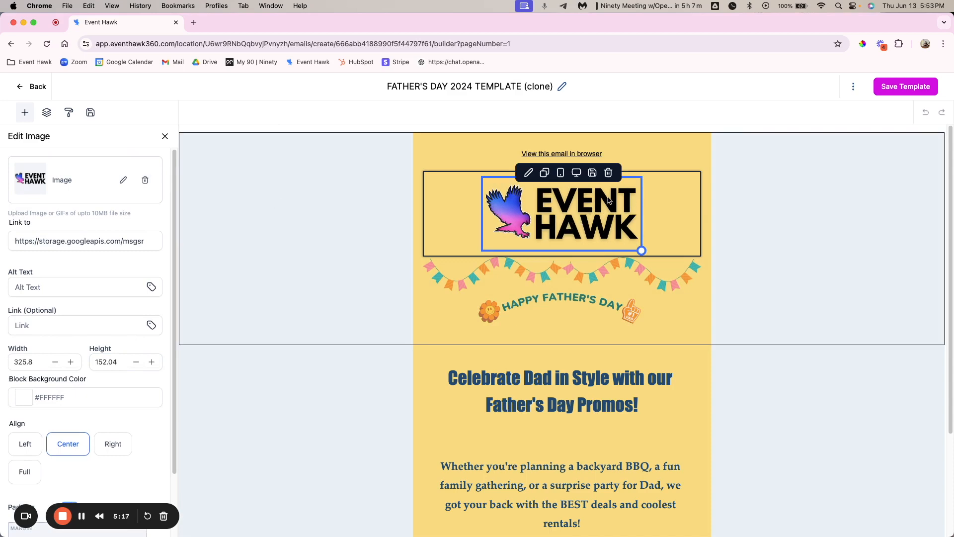
- Delete the Event Hawk logo block from the email and undo the deletion
left_click(609, 173)
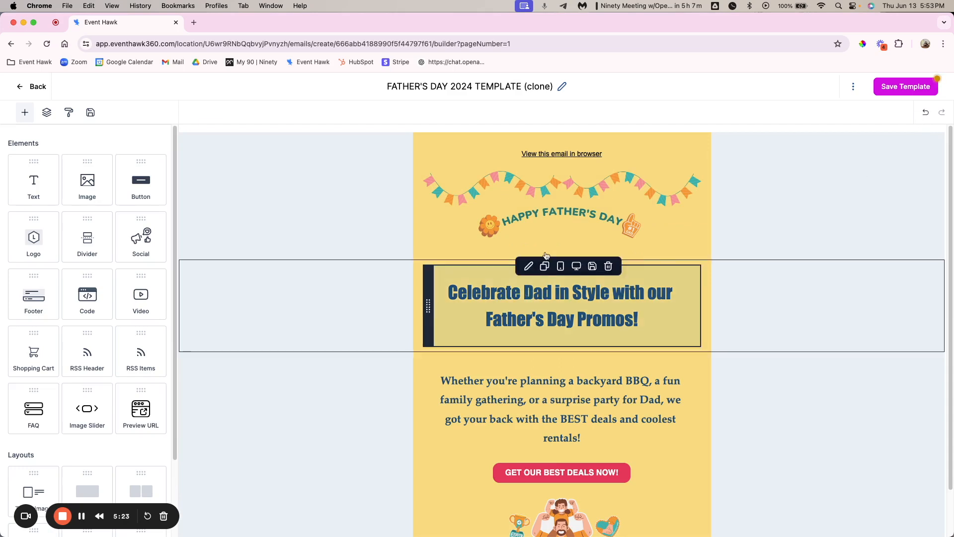
left_click(926, 112)
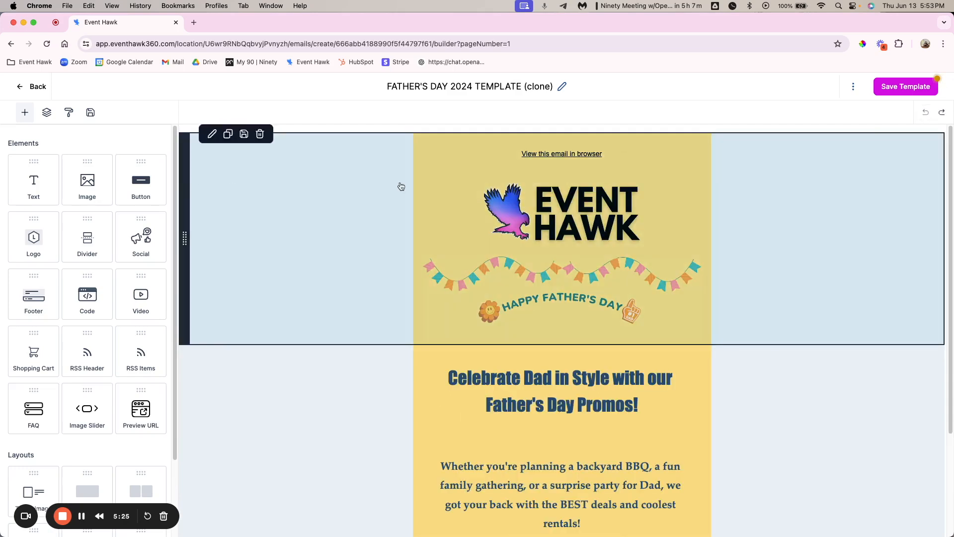
- Remove the current image from the Event Hawk logo block, keeping the block itself
left_click(612, 206)
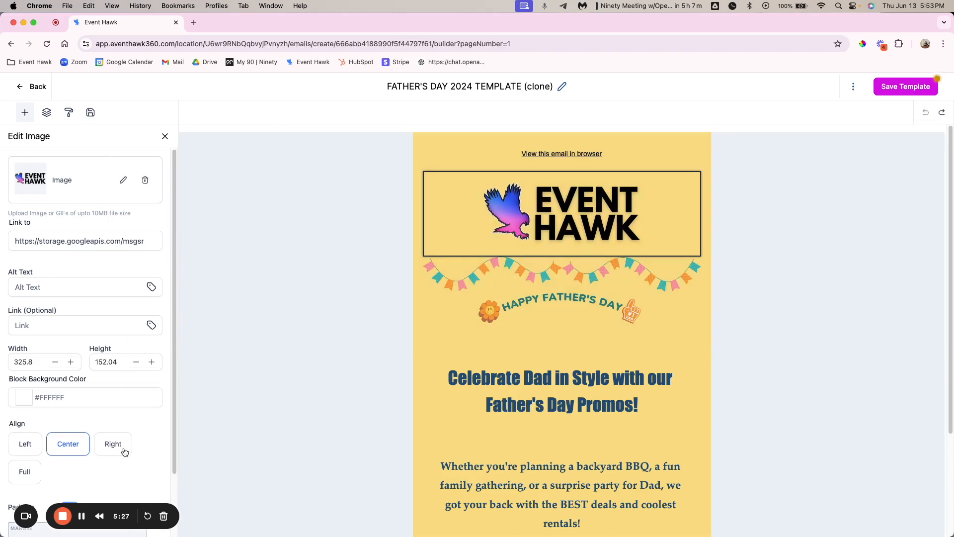
left_click(146, 181)
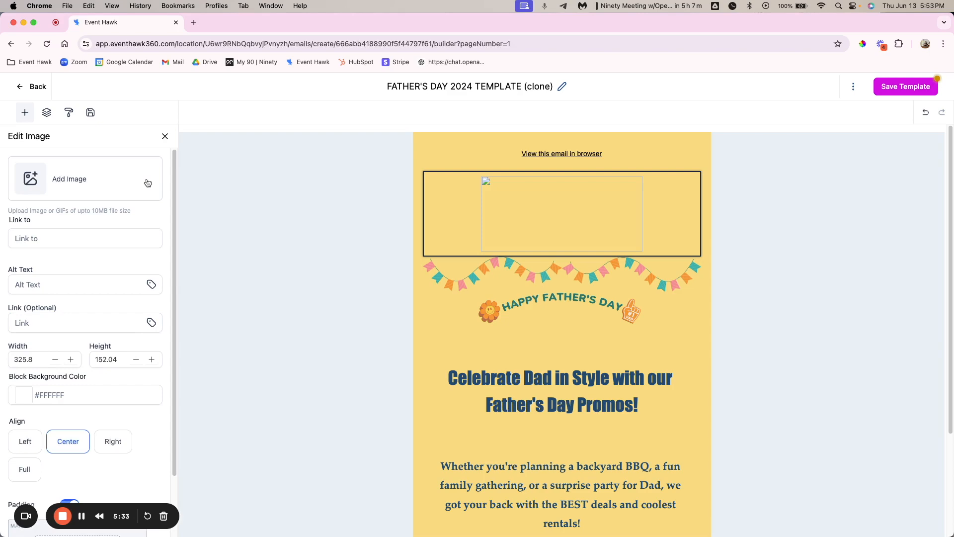
- Copy the link of the logo file 634829c54a51d3b5857380f2.png from the media library's Email Templates folder
left_click(43, 182)
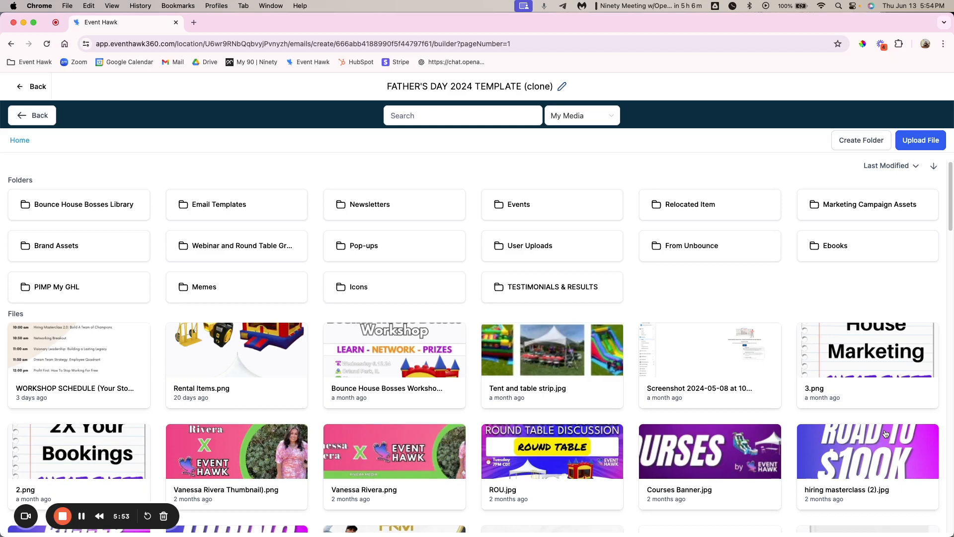
left_click(921, 142)
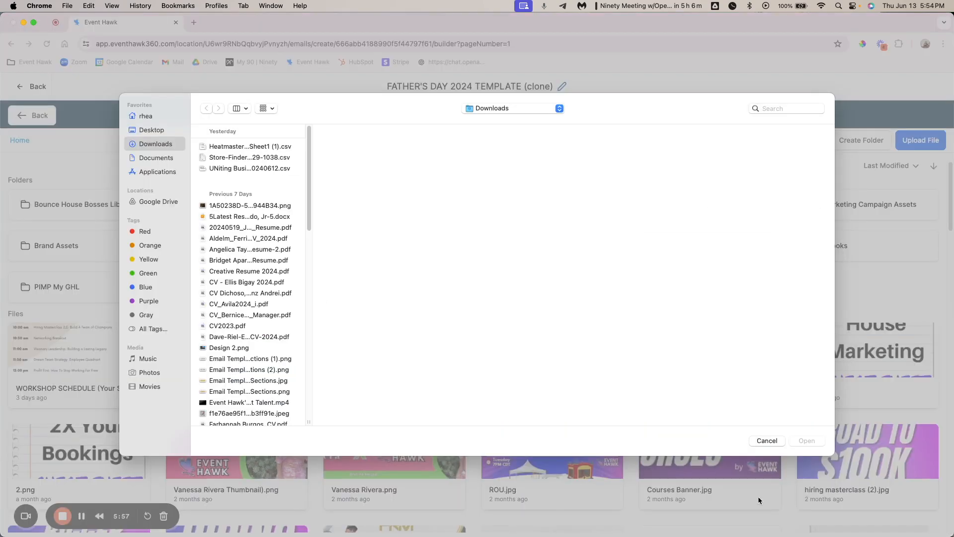
left_click(765, 442)
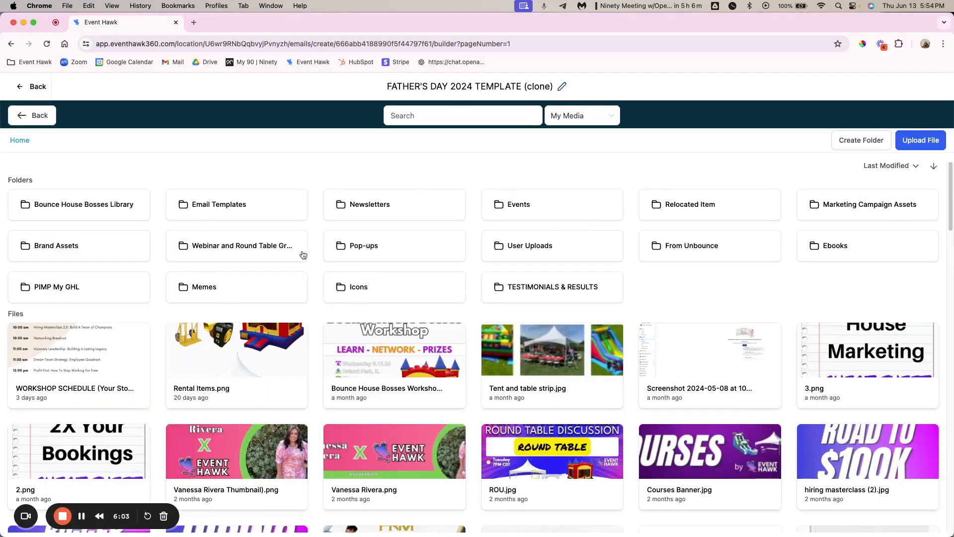
left_click(244, 203)
double_click(244, 202)
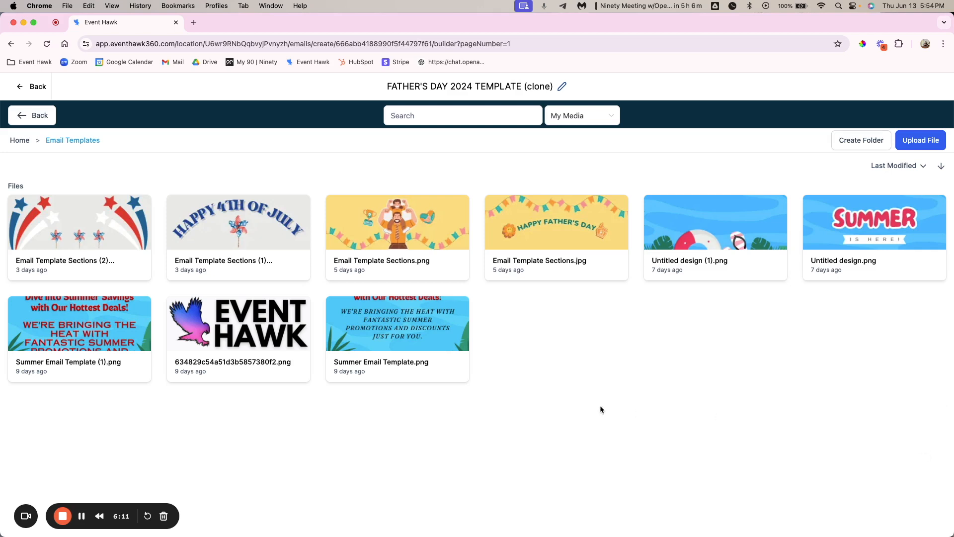
left_click(252, 333)
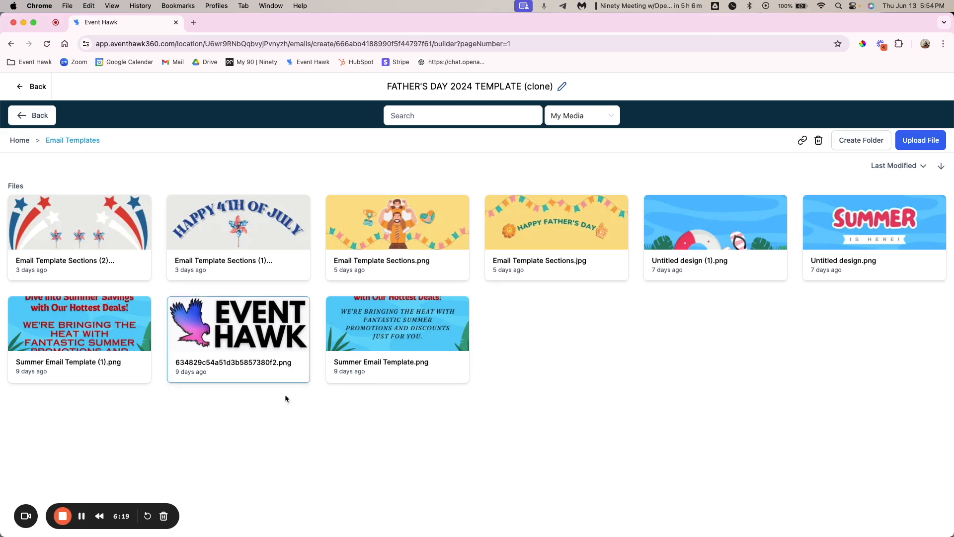
left_click(263, 318)
left_click(266, 320)
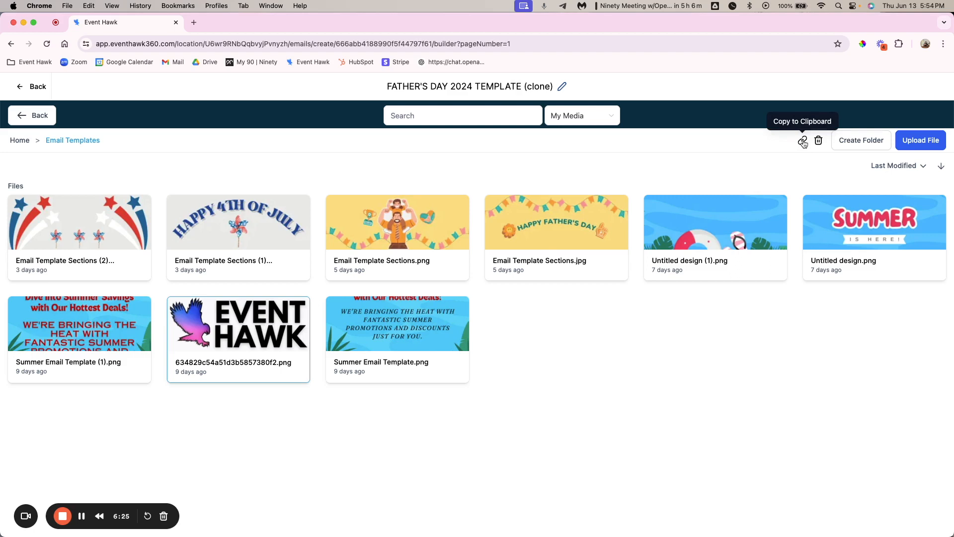
left_click(803, 142)
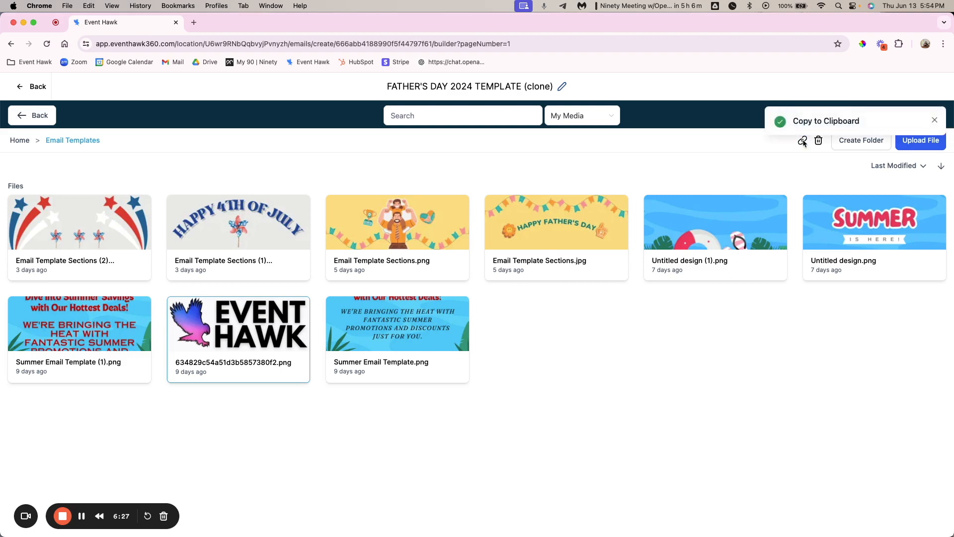
- Return to the empty image block and paste the copied logo link as its image source
left_click(42, 115)
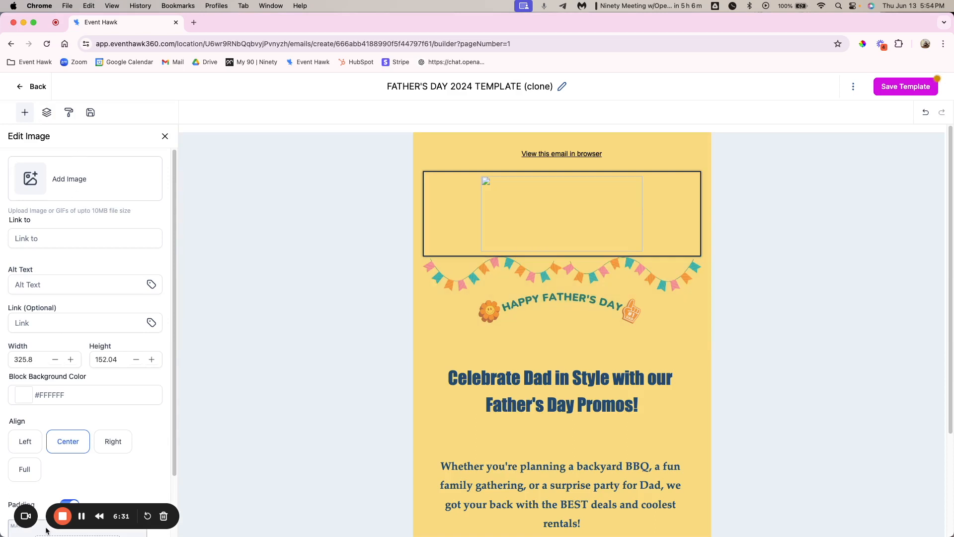
left_click(30, 239)
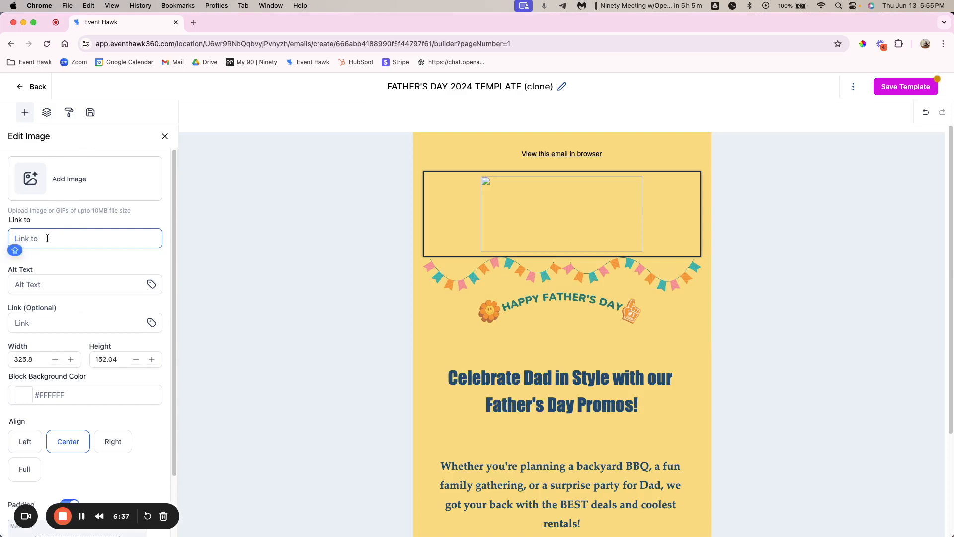
key("super+v")
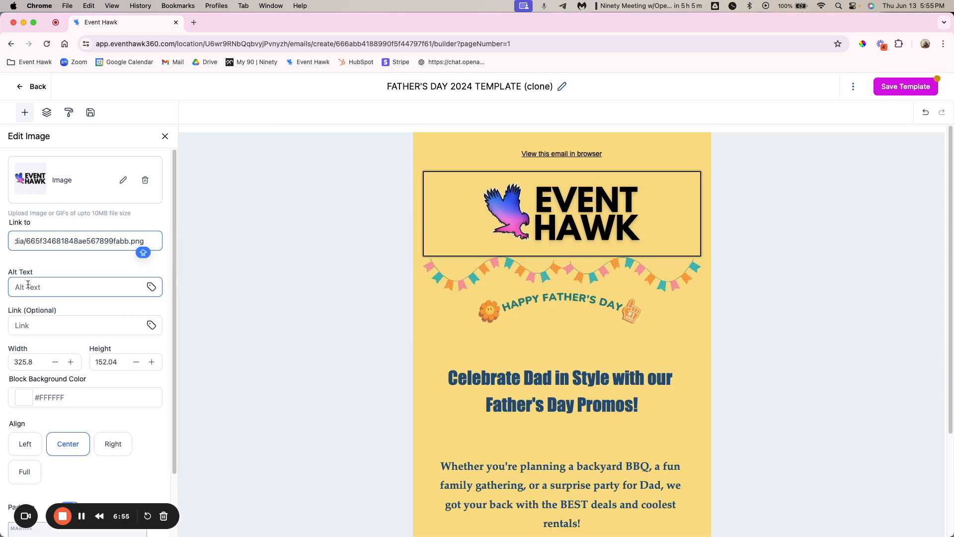
- Examine the logo image's alt text, link, size, alignment and padding settings, and the layout settings of its section
left_click(77, 288)
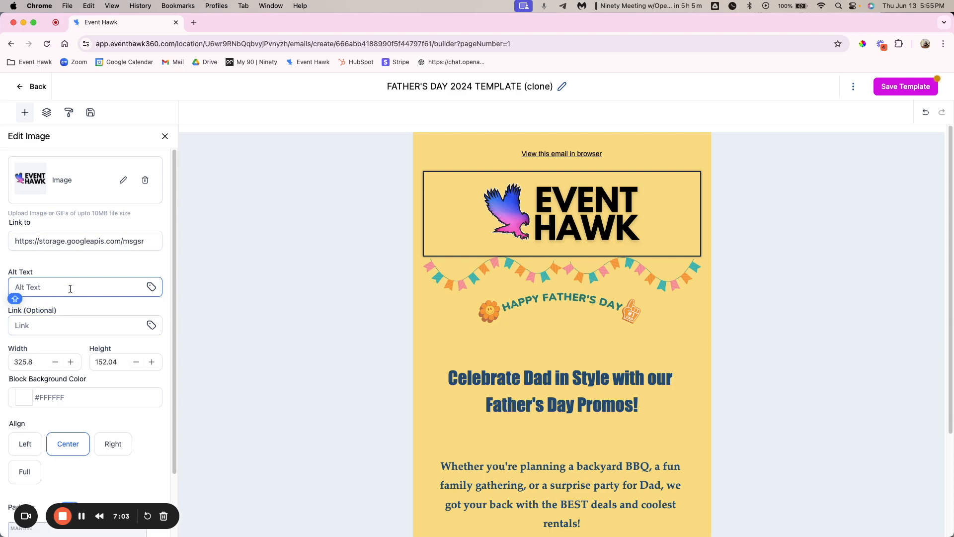
left_click(77, 325)
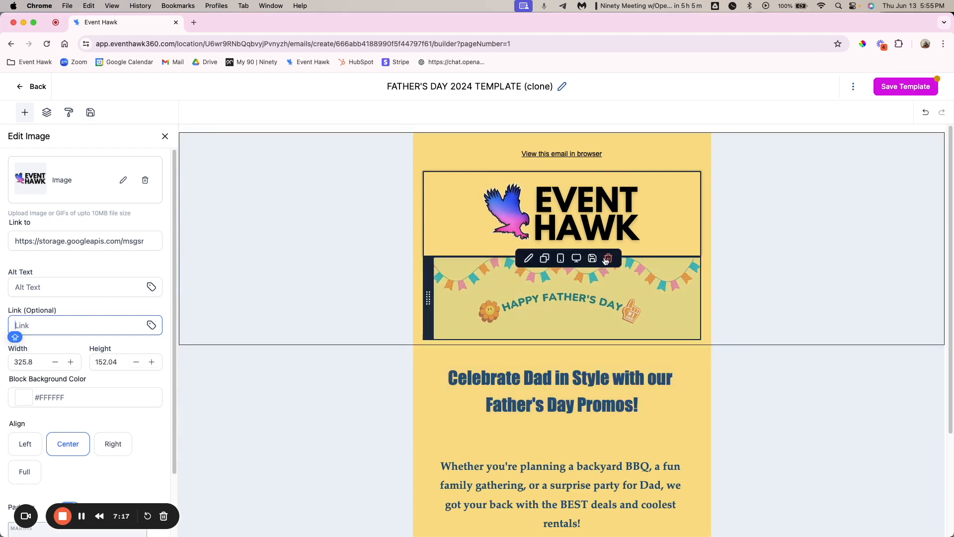
scroll(578, 443, "down", 3)
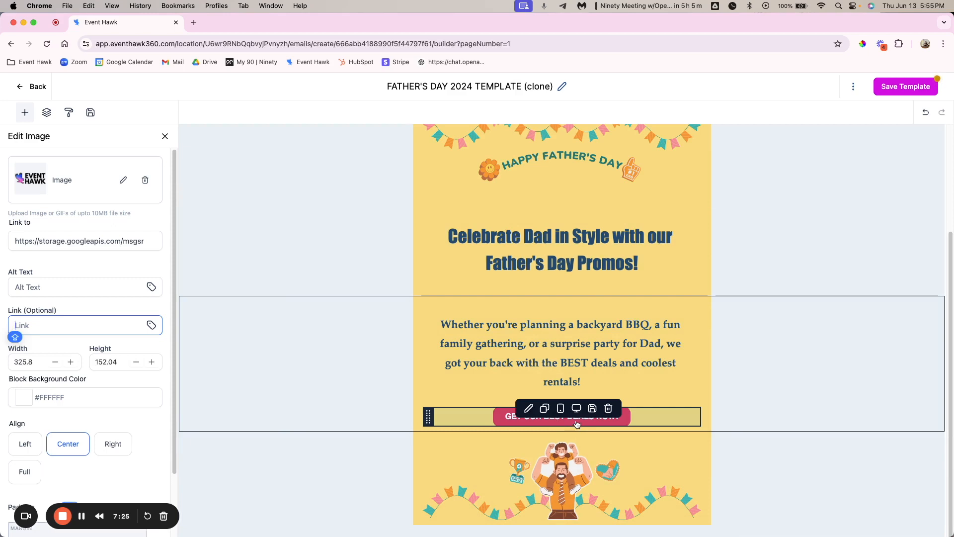
scroll(369, 330, "up", 3)
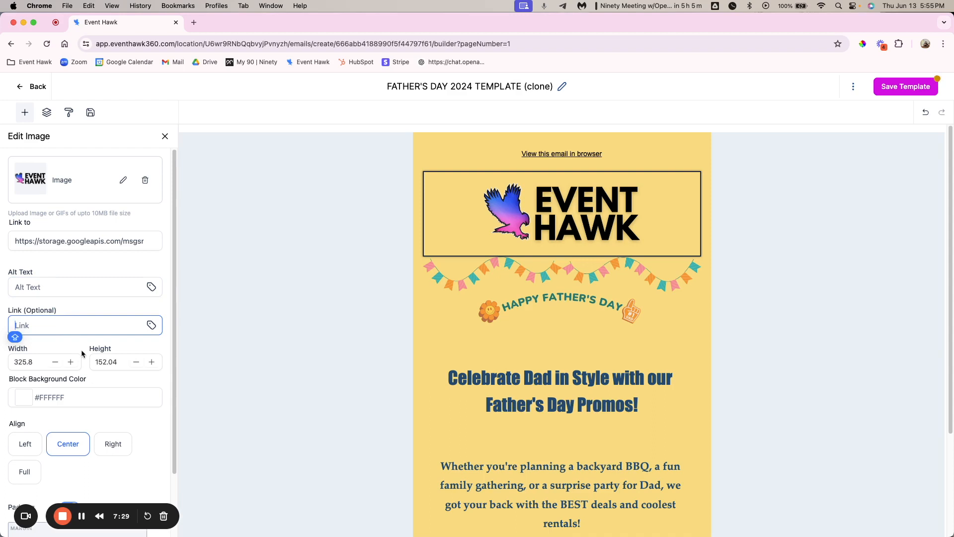
scroll(82, 353, "down", 1)
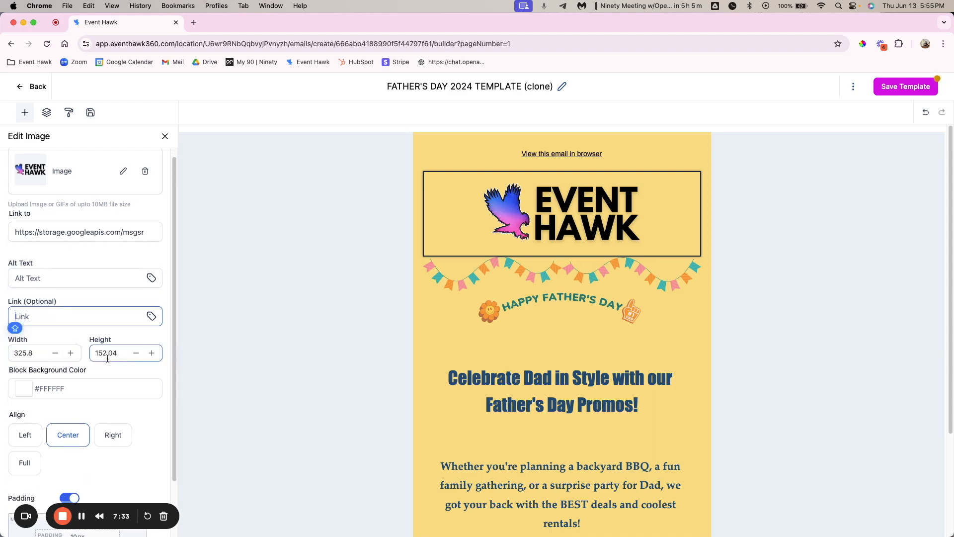
left_click(544, 221)
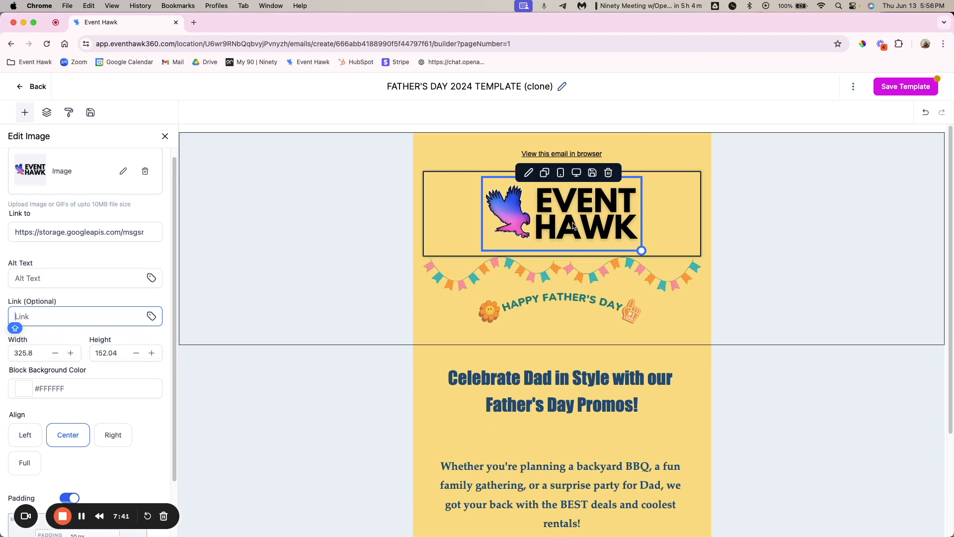
scroll(70, 437, "down", 2)
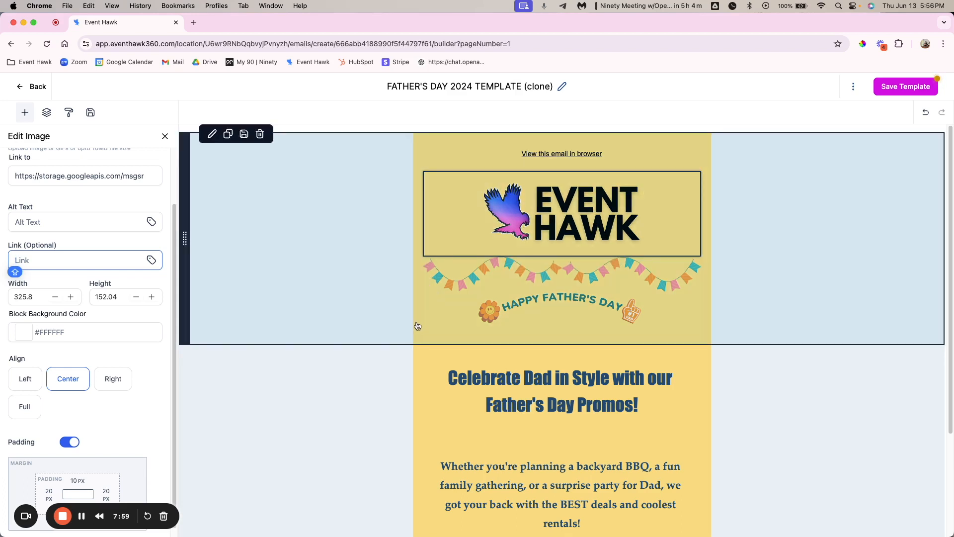
left_click(338, 321)
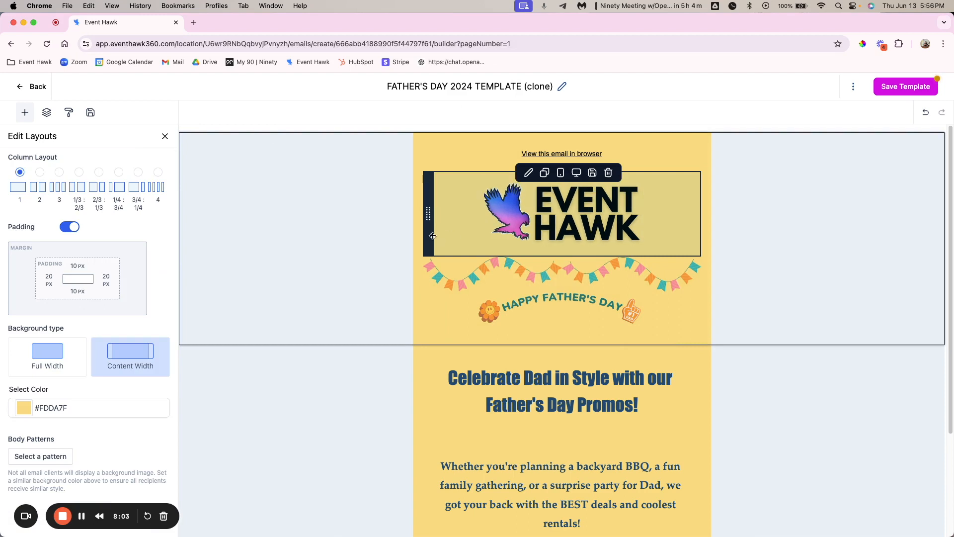
- Try the right and left alignments on the Event Hawk logo image, and set it back to center
left_click(539, 224)
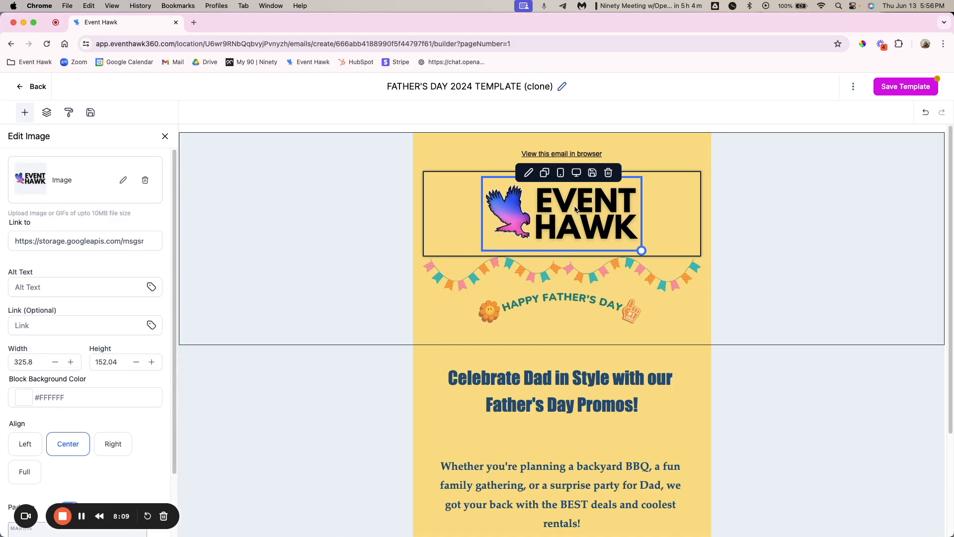
scroll(115, 473, "down", 3)
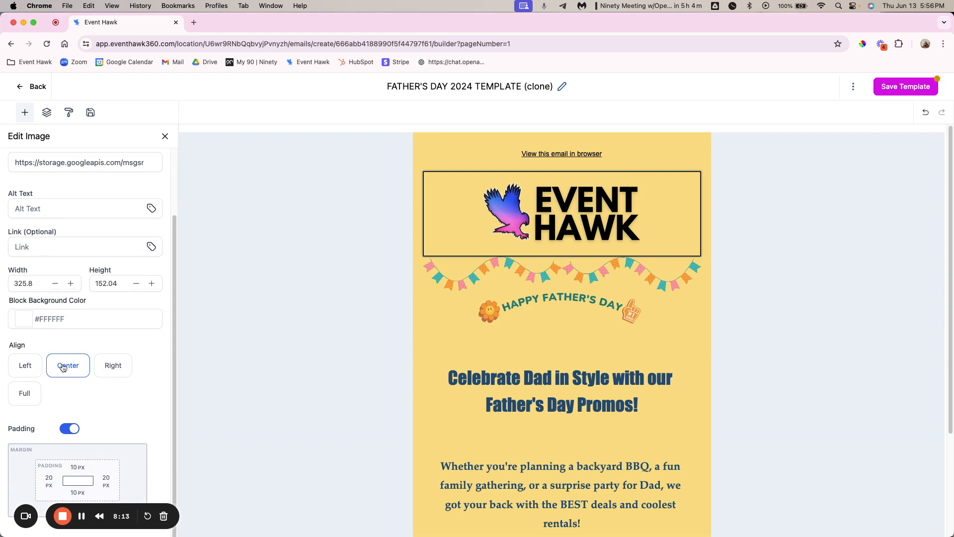
left_click(111, 366)
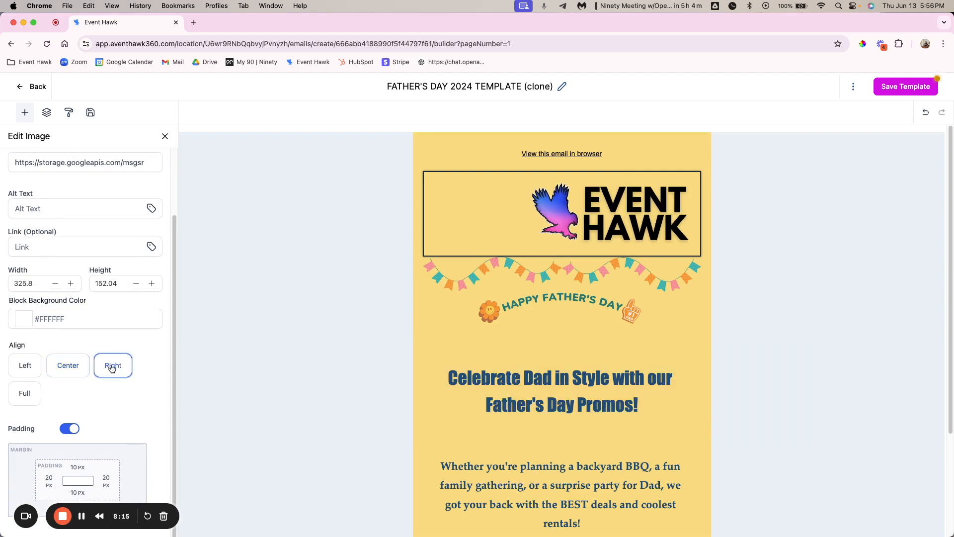
left_click(26, 367)
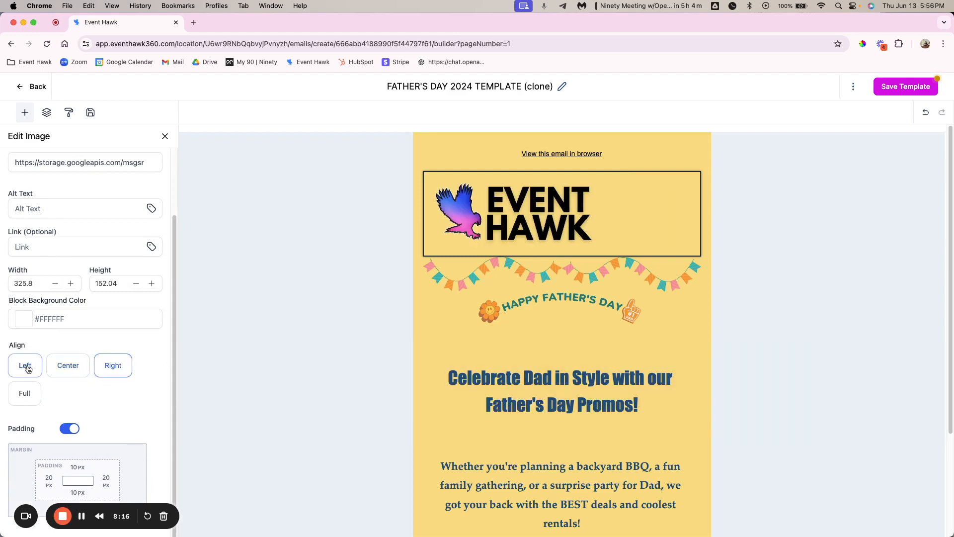
left_click(62, 370)
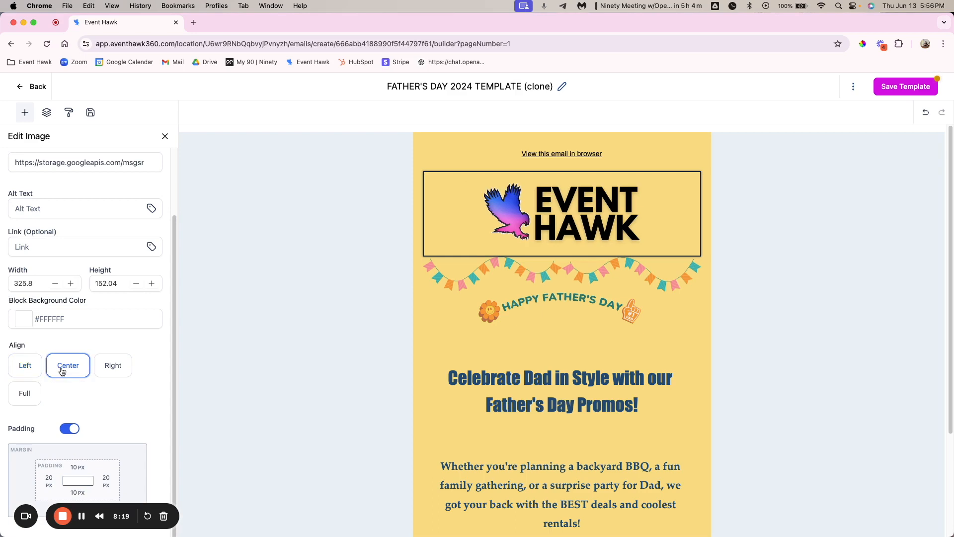
- Try the full alignment on the logo image and undo the alignment changes back to center
left_click(30, 399)
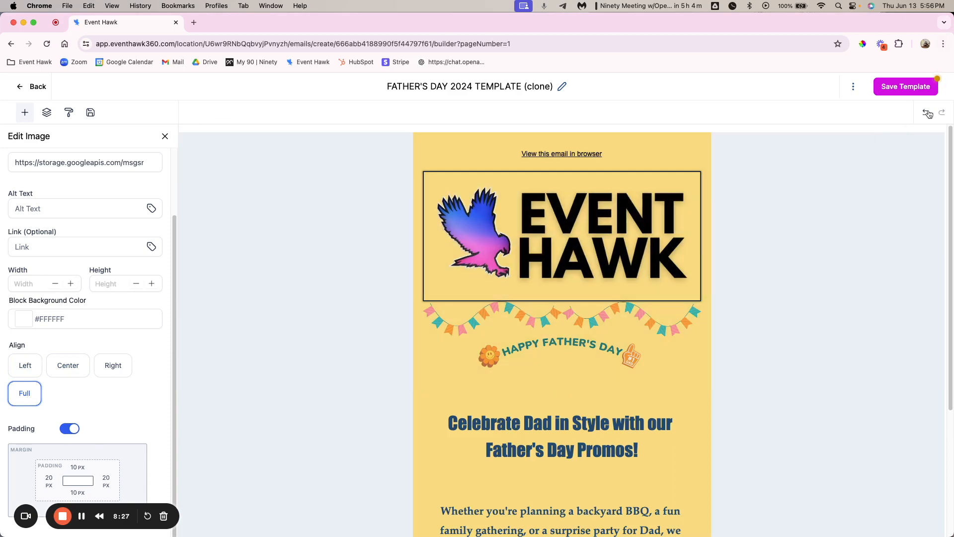
left_click(928, 114)
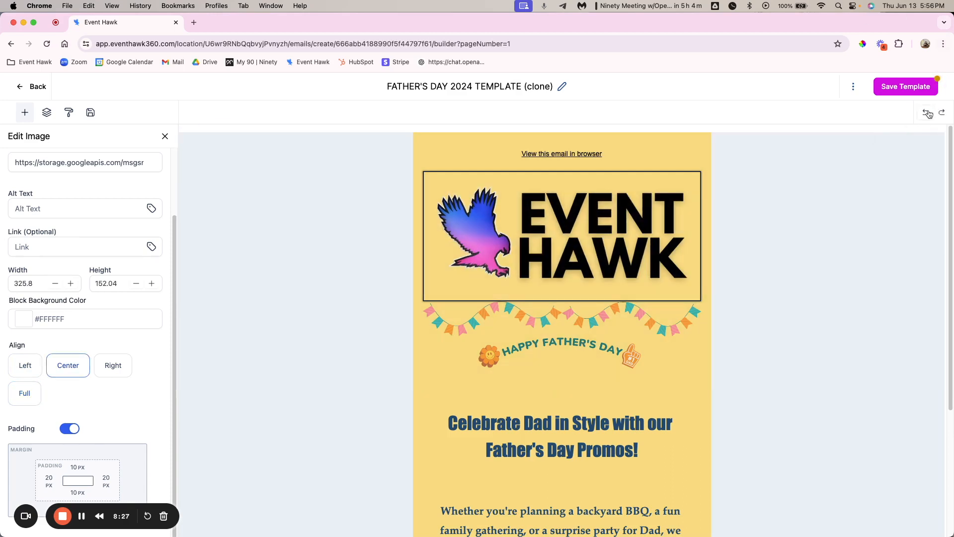
left_click(928, 113)
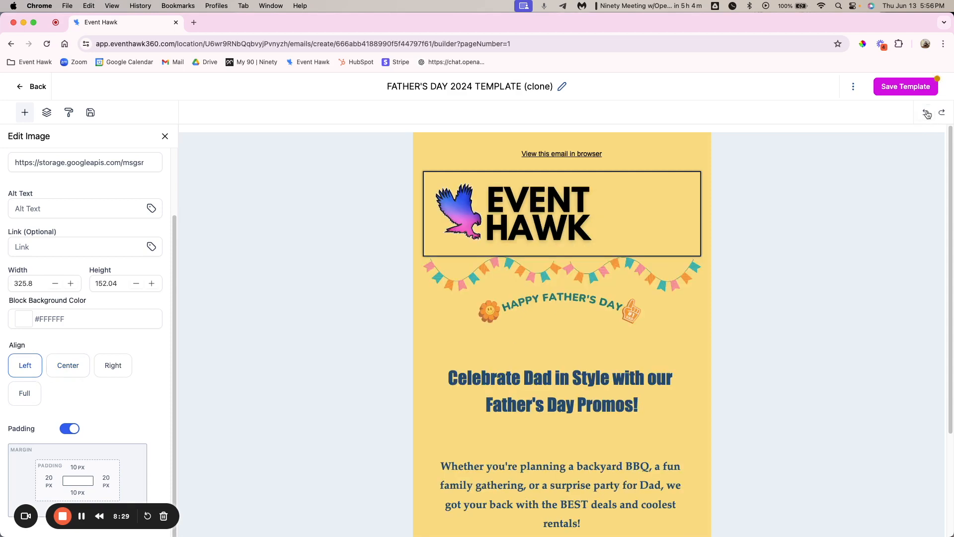
left_click(927, 114)
left_click(927, 113)
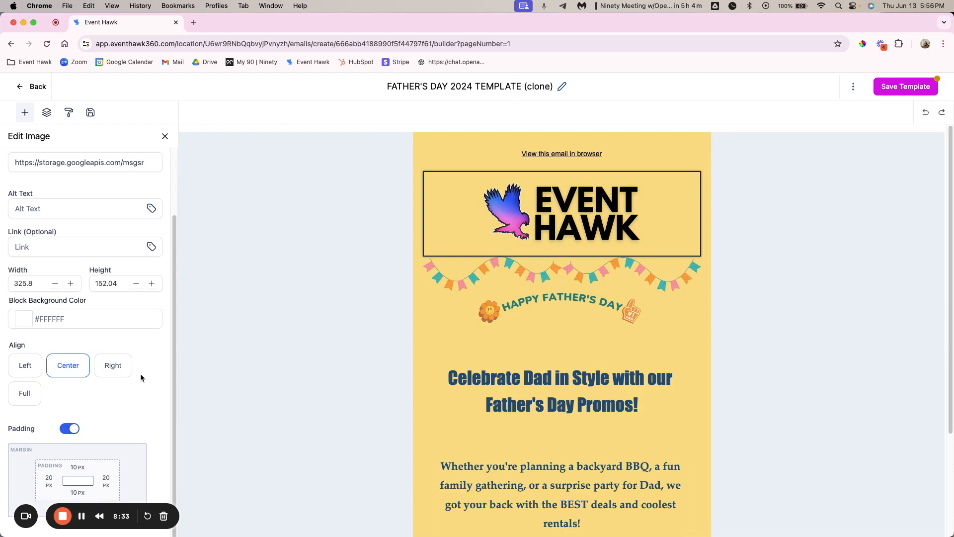
- Examine the Happy Father's Day banner's image settings, including its media library replacement option and its source link
left_click(554, 189)
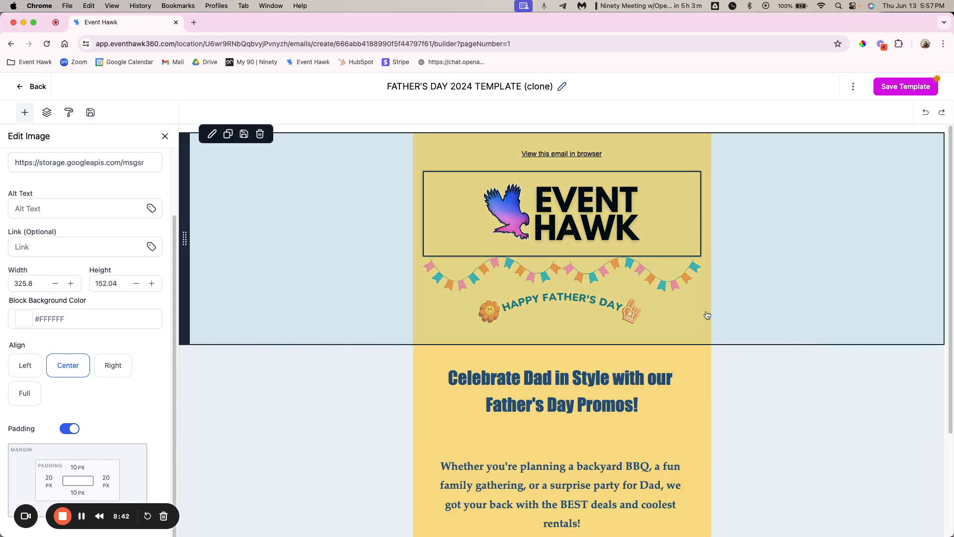
left_click(572, 281)
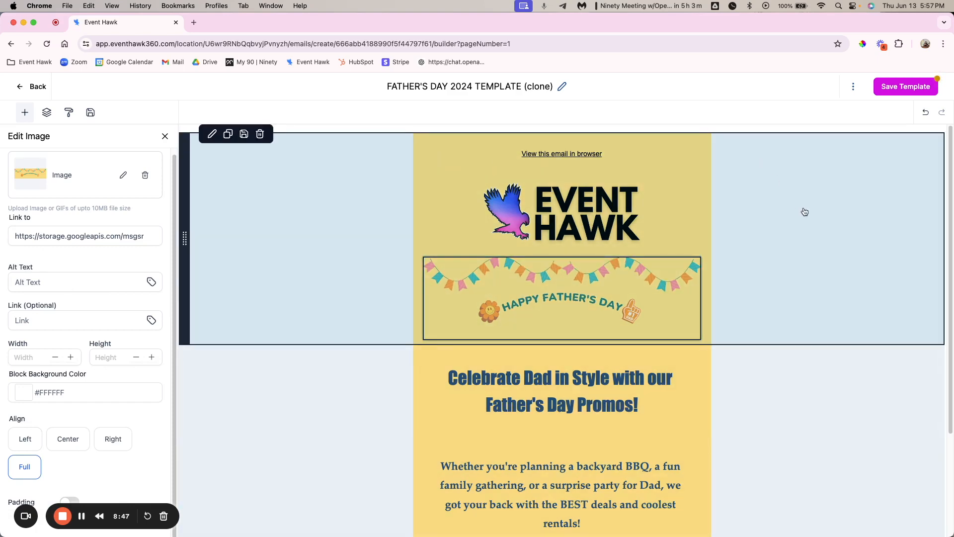
scroll(773, 415, "down", 3)
scroll(776, 411, "up", 3)
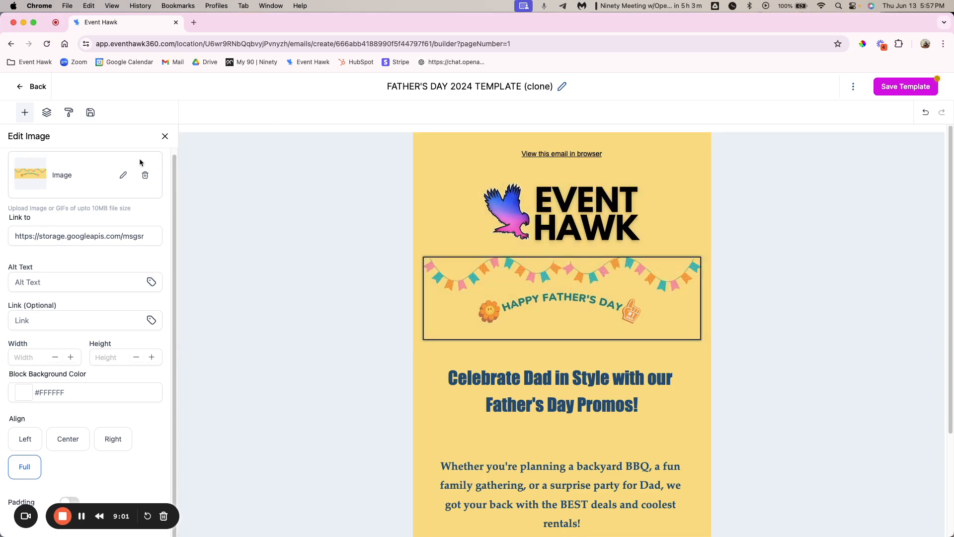
left_click(124, 176)
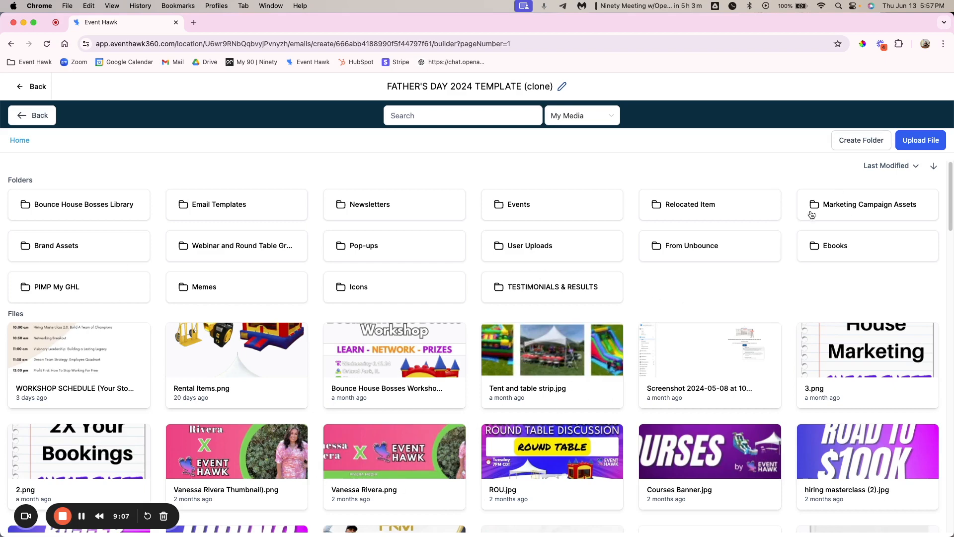
left_click(52, 116)
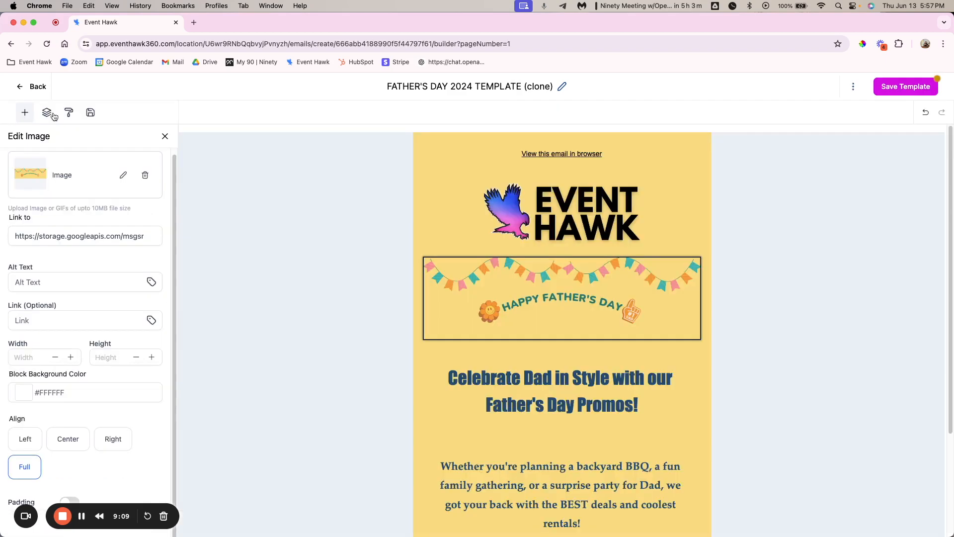
triple_click(85, 237)
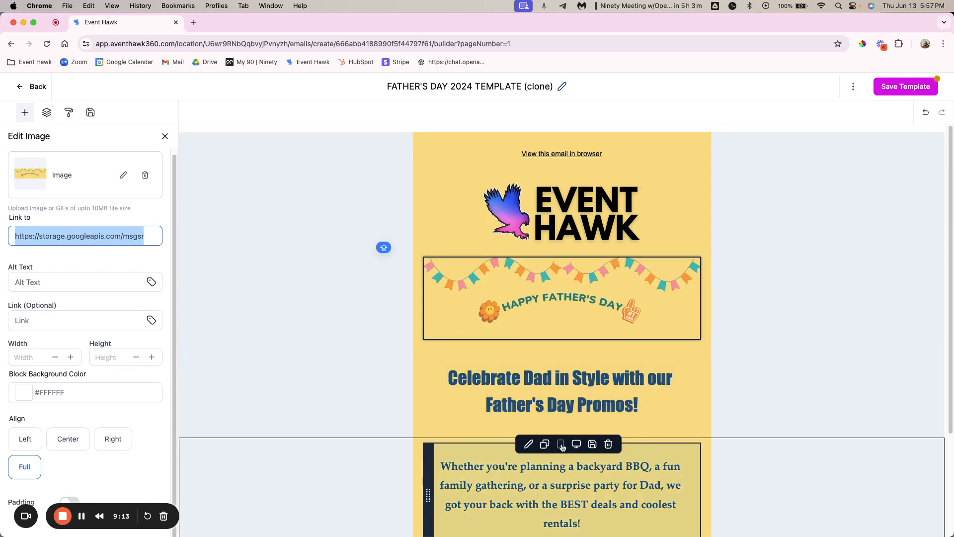
- Append the sample text FDGHSDHFG to the "Celebrate Dad in Style" heading and delete it again
scroll(542, 252, "down", 3)
left_click(542, 252)
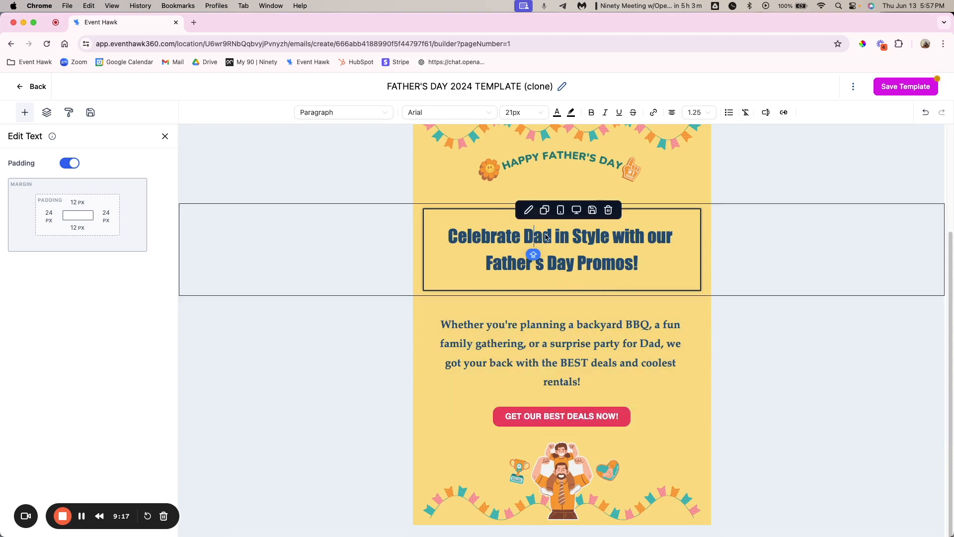
left_click(640, 265)
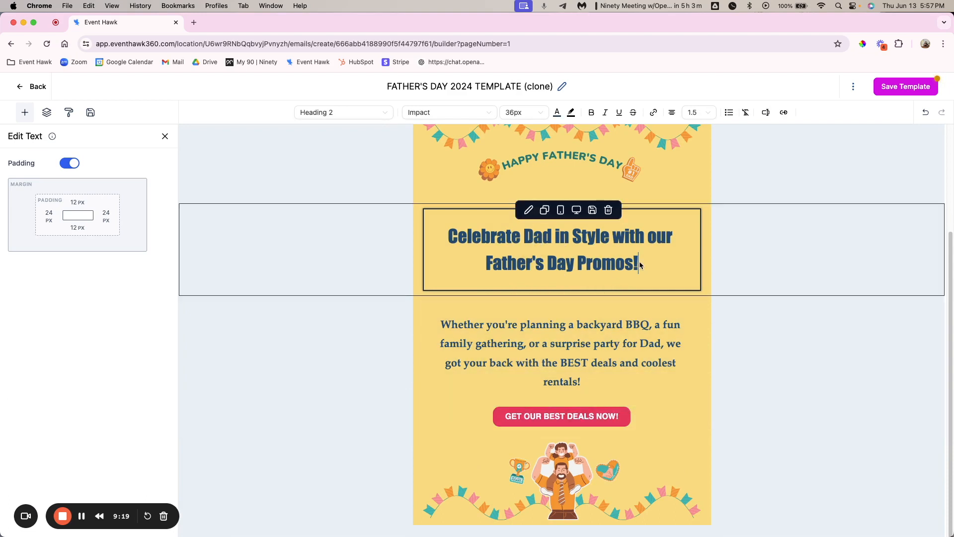
type("FDGHSDHFG")
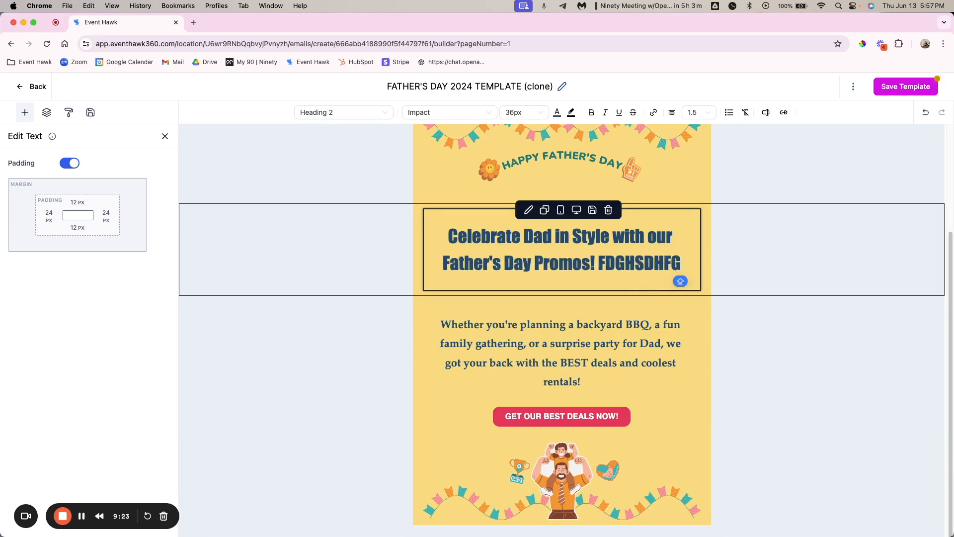
key("BackSpace")
key("BackSpace")
key("BackSpace")
key("BackSpace")
key("BackSpace")
key("BackSpace")
key("BackSpace")
key("BackSpace")
key("BackSpace")
key("BackSpace")
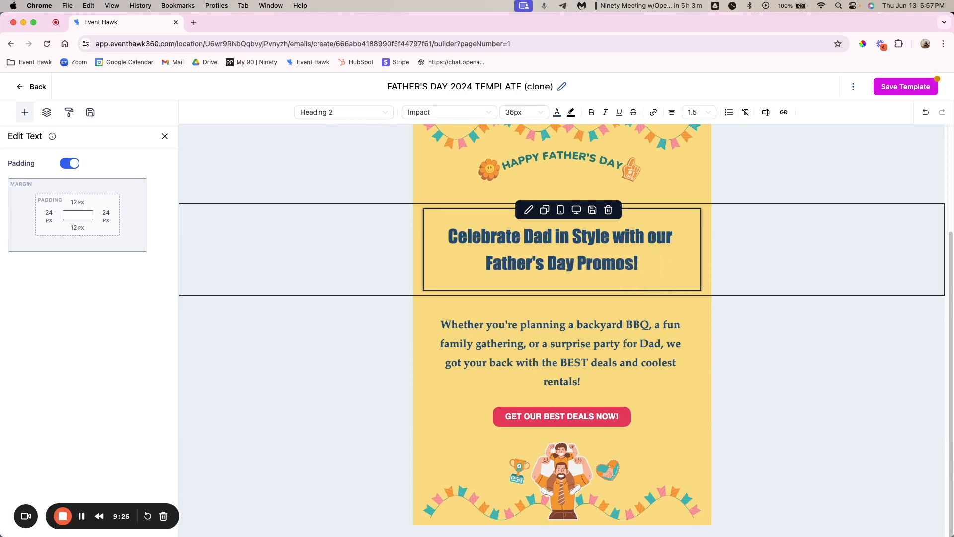
left_click_drag(449, 237, 645, 259)
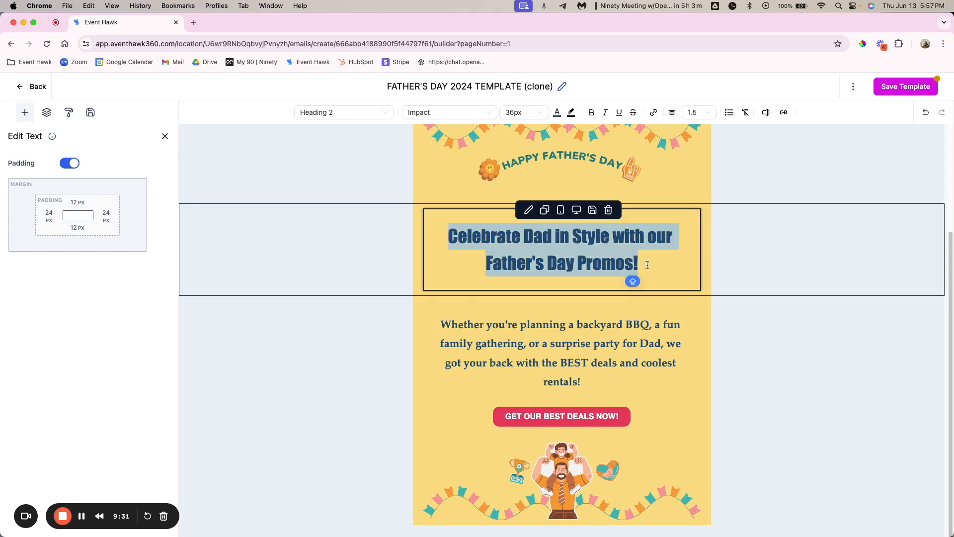
left_click(516, 243)
triple_click(517, 236)
left_click(629, 393)
double_click(576, 343)
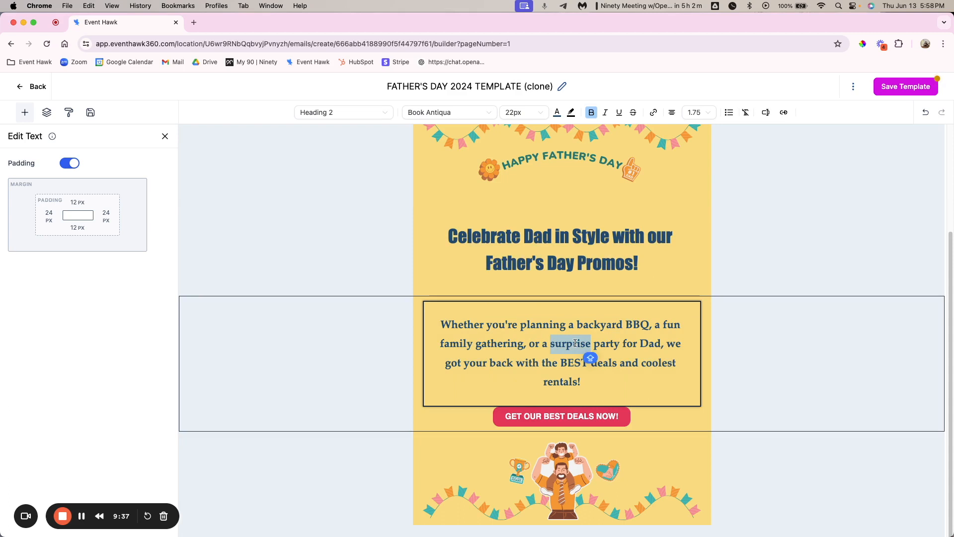
double_click(501, 326)
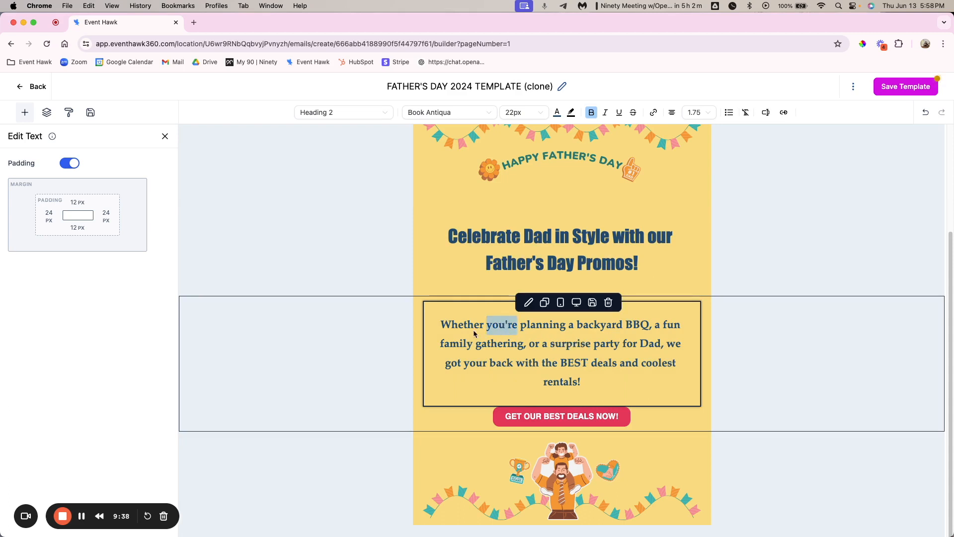
double_click(579, 343)
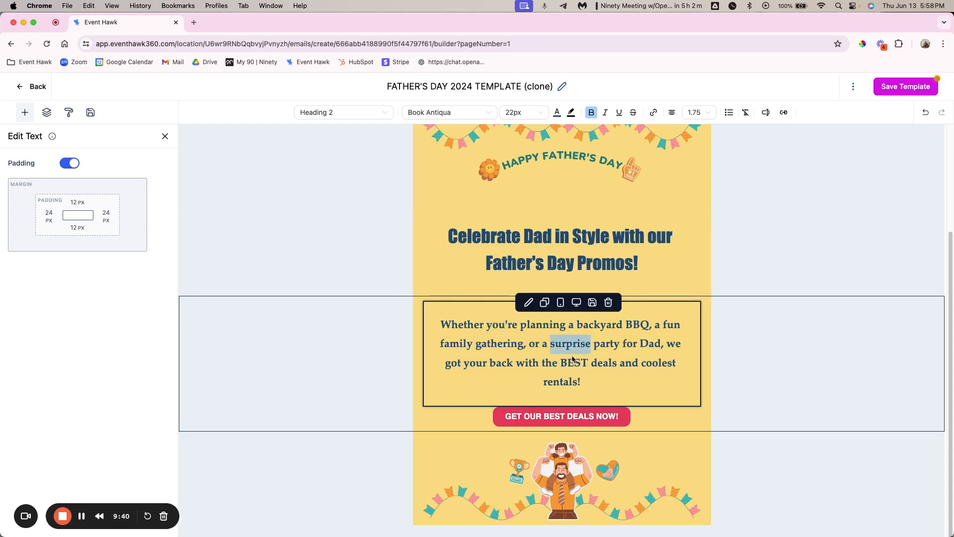
- Insert the sample text AWERWER into the third line of the body paragraph and delete it again
left_click(551, 363)
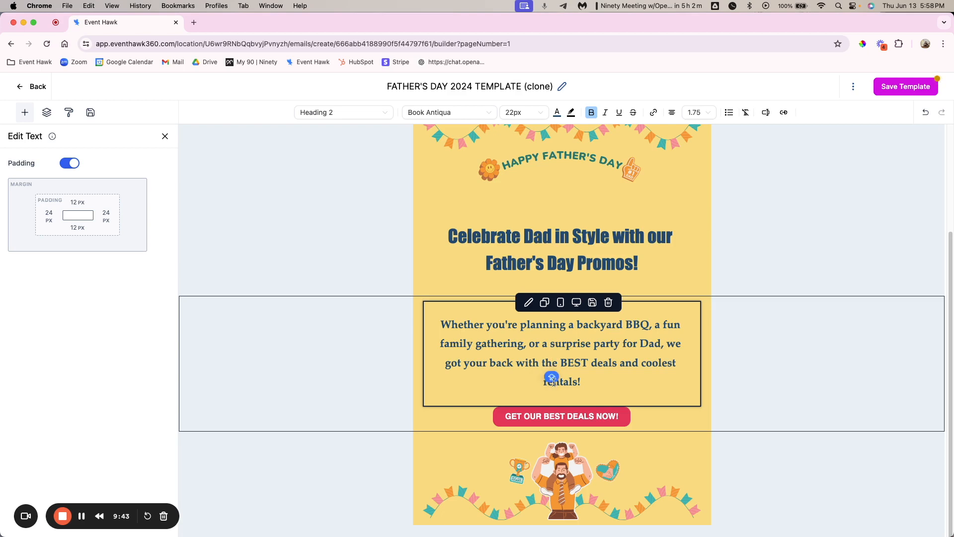
type("AWERWER")
key("BackSpace")
key("BackSpace")
key("BackSpace")
key("BackSpace")
key("BackSpace")
key("BackSpace")
key("BackSpace")
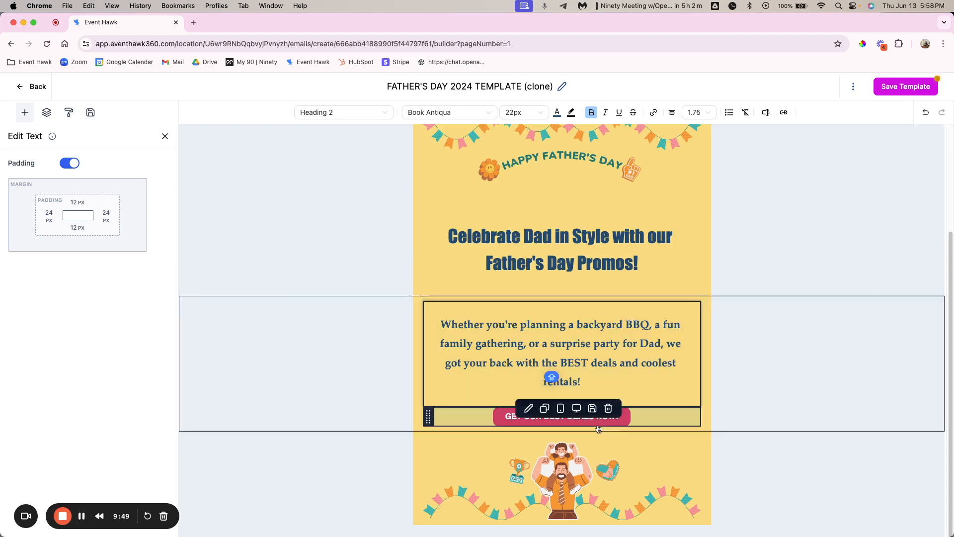
- Open the settings of the "GET OUR BEST DEALS NOW!" button and look through its available options
left_click(628, 425)
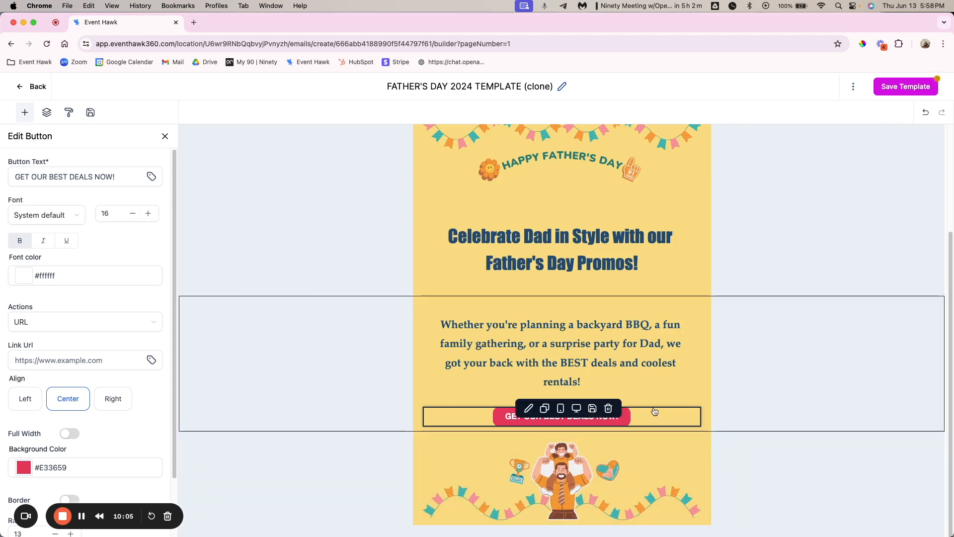
left_click(655, 423)
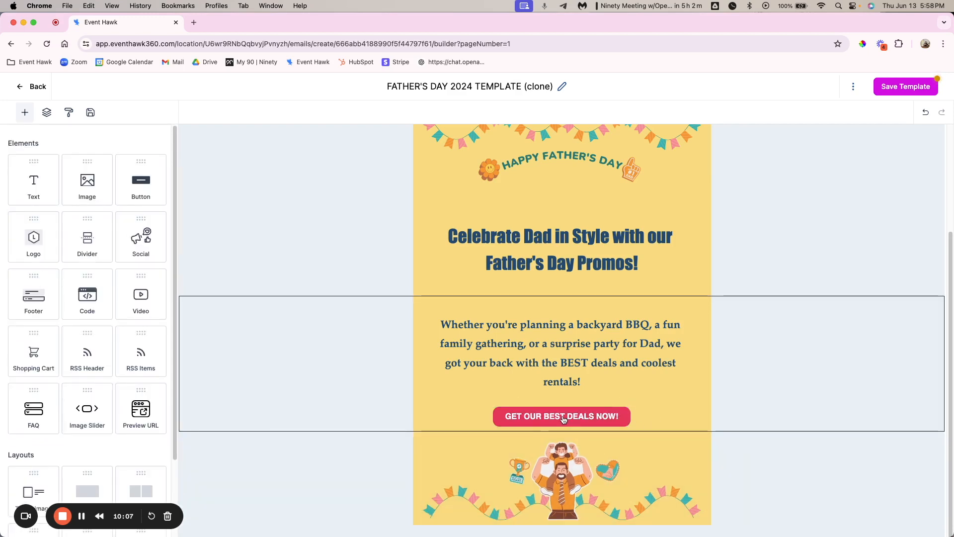
left_click(564, 419)
left_click(78, 475)
scroll(87, 474, "down", 2)
scroll(88, 474, "up", 2)
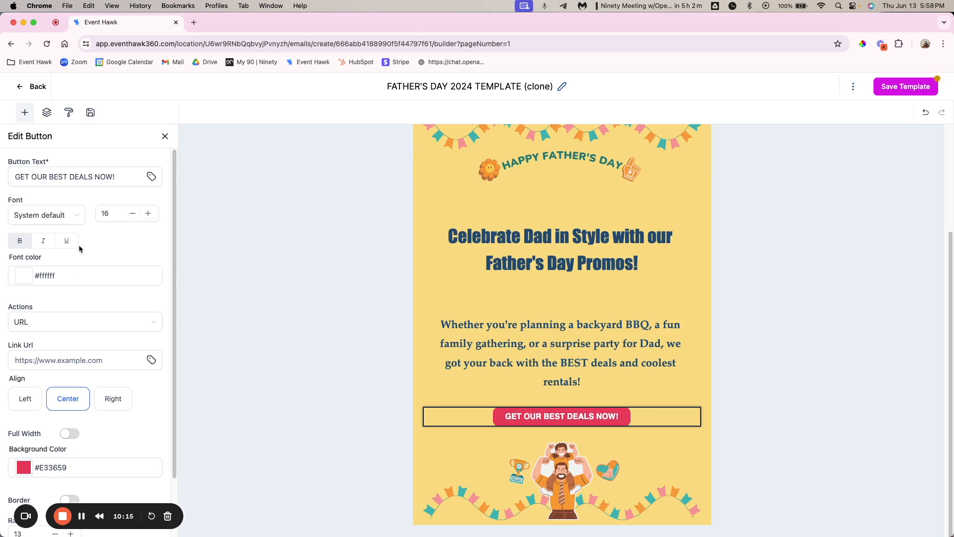
- Insert the sample text GGGGG before "NOW!" in the button text and delete it again, keeping the original wording
left_click(65, 181)
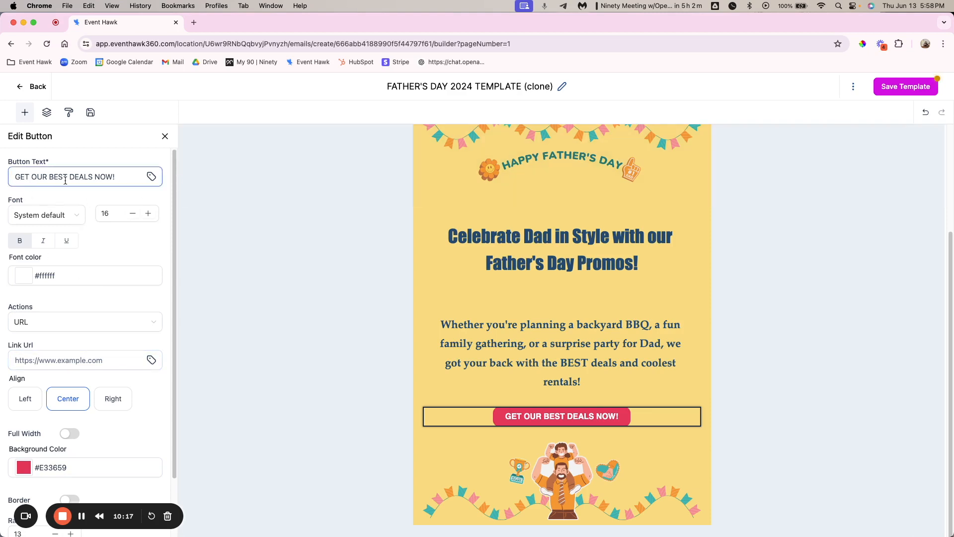
triple_click(68, 173)
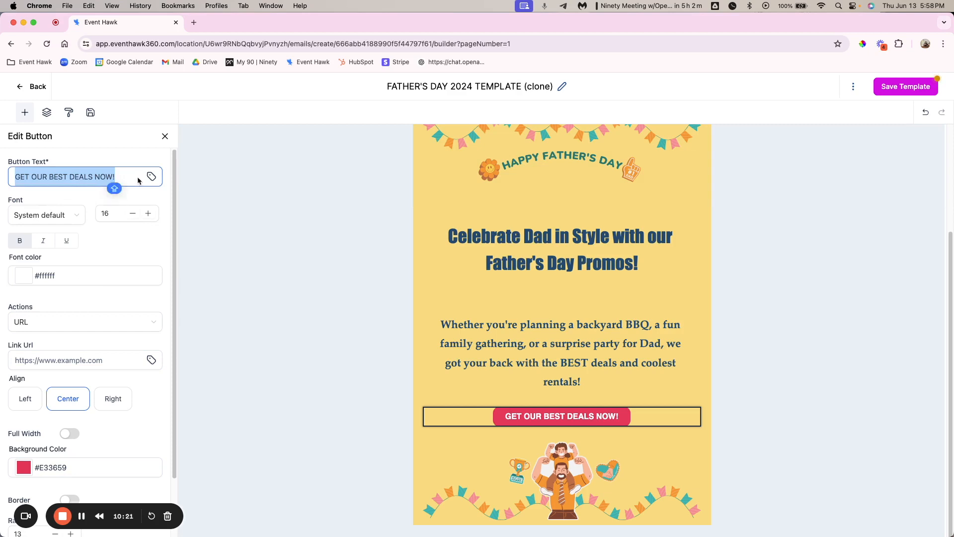
left_click(93, 178)
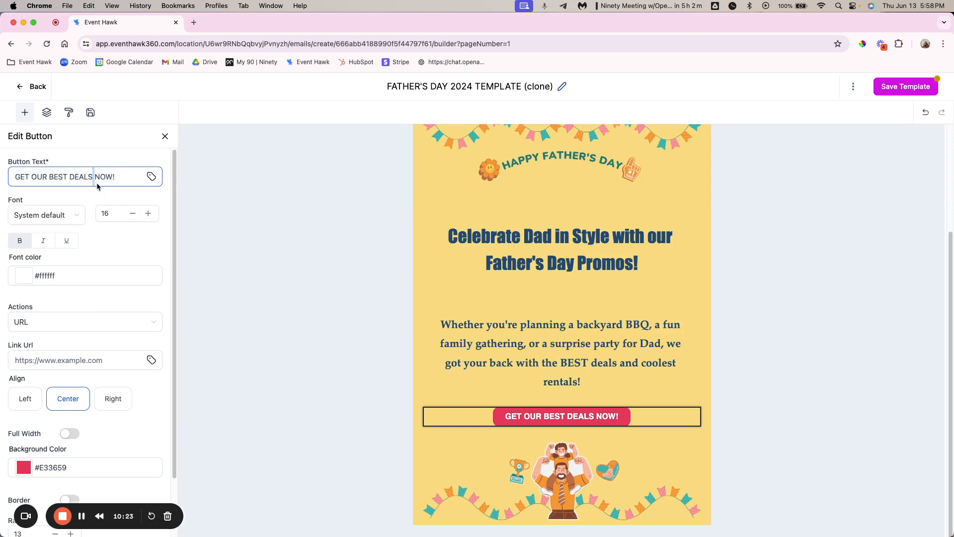
key("BackSpace")
type("GGGGG")
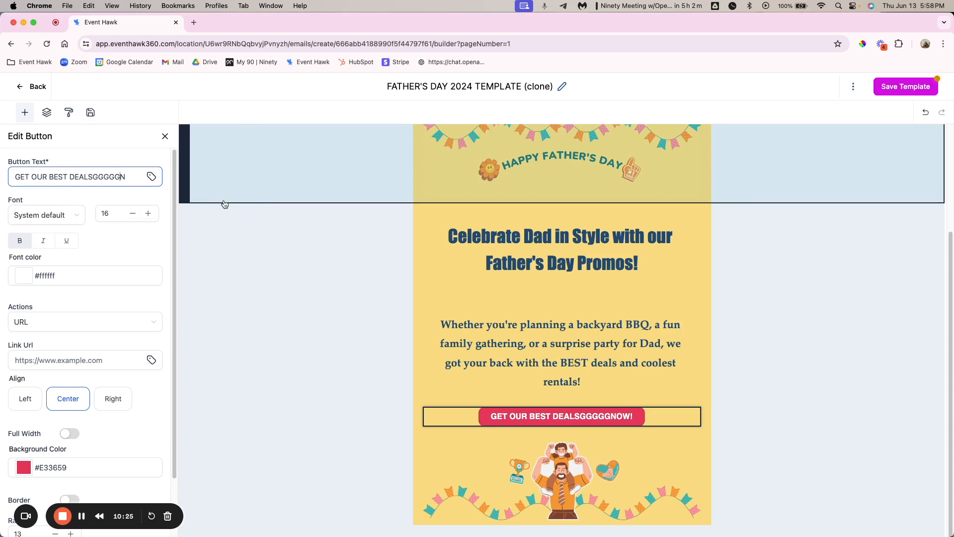
key("BackSpace")
key("BackSpace")
key("BackSpace")
key("BackSpace")
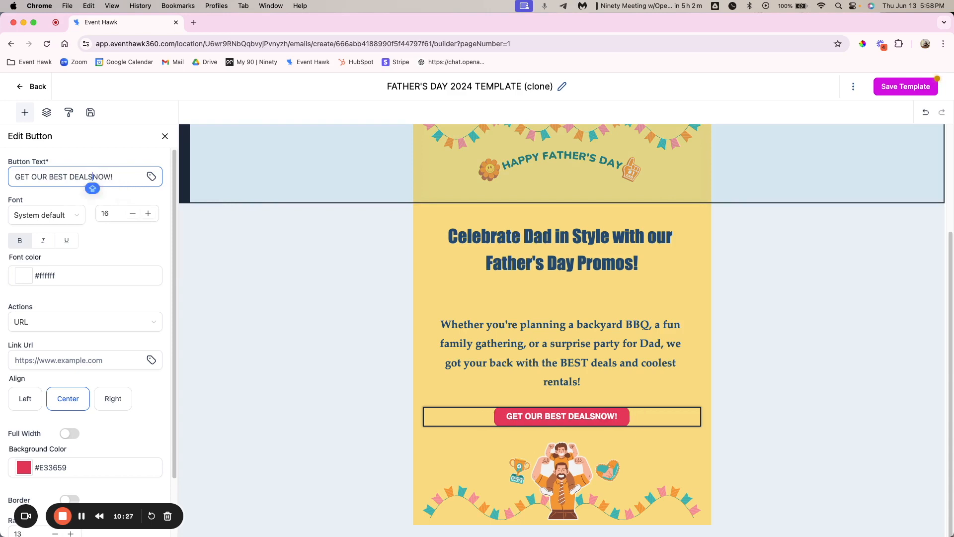
- Check the button's font choices and size setting, and try its bold, italic and underline styles, returning to bold only
left_click(69, 221)
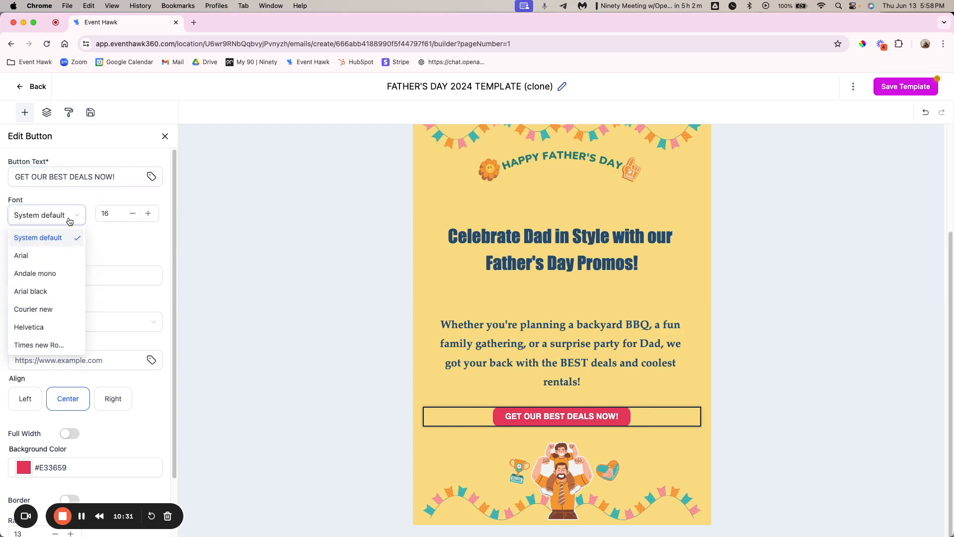
left_click(119, 230)
left_click(114, 219)
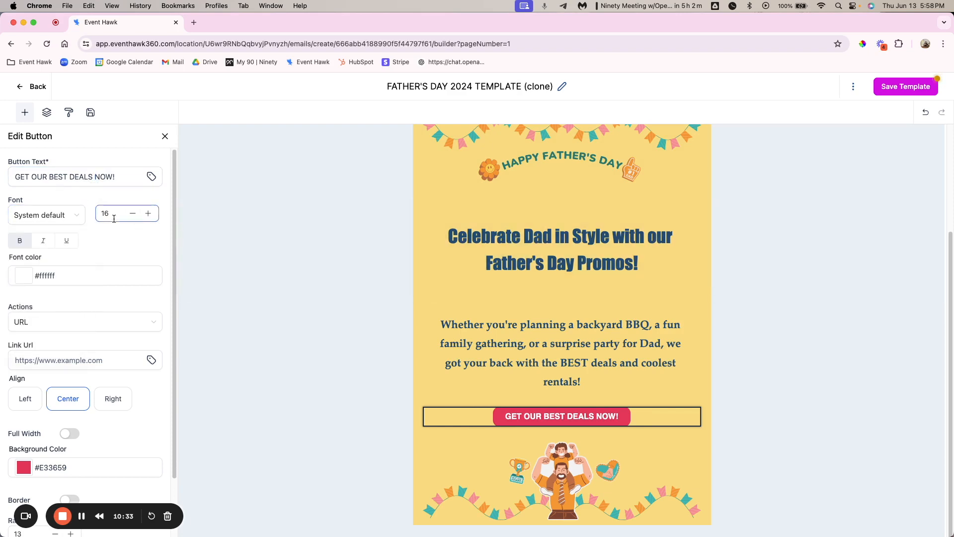
left_click(20, 244)
left_click(20, 243)
left_click(43, 243)
left_click(43, 242)
left_click(67, 242)
left_click(68, 241)
- Examine the color palette for the button's font color and close it without picking a color
left_click(76, 365)
left_click(41, 275)
left_click(25, 277)
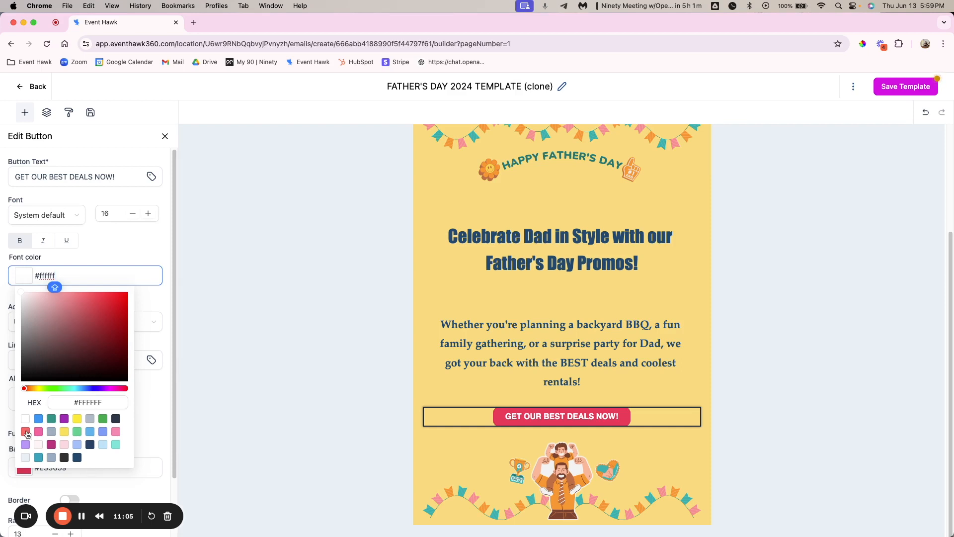
left_click(160, 242)
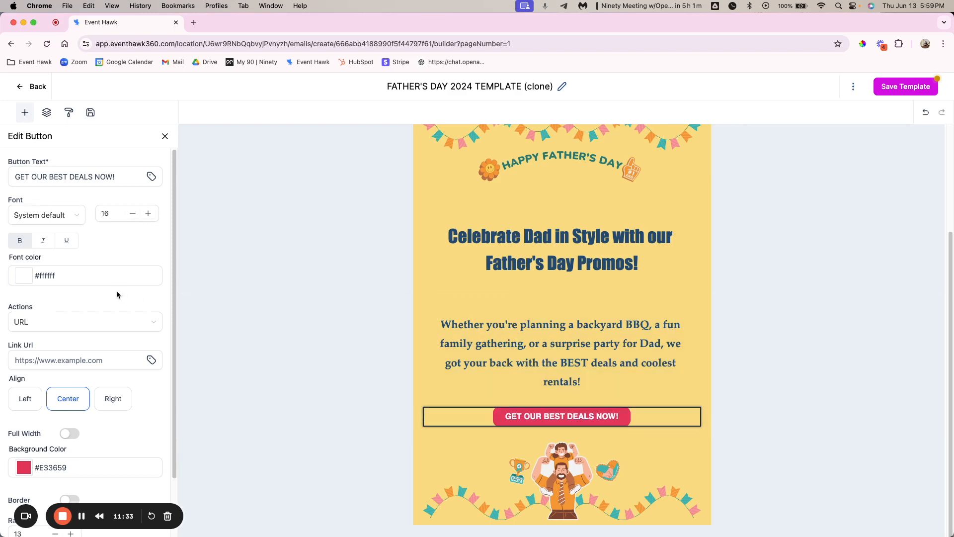
- Examine the button's link address field and its available action types, keeping URL as the action
left_click(93, 363)
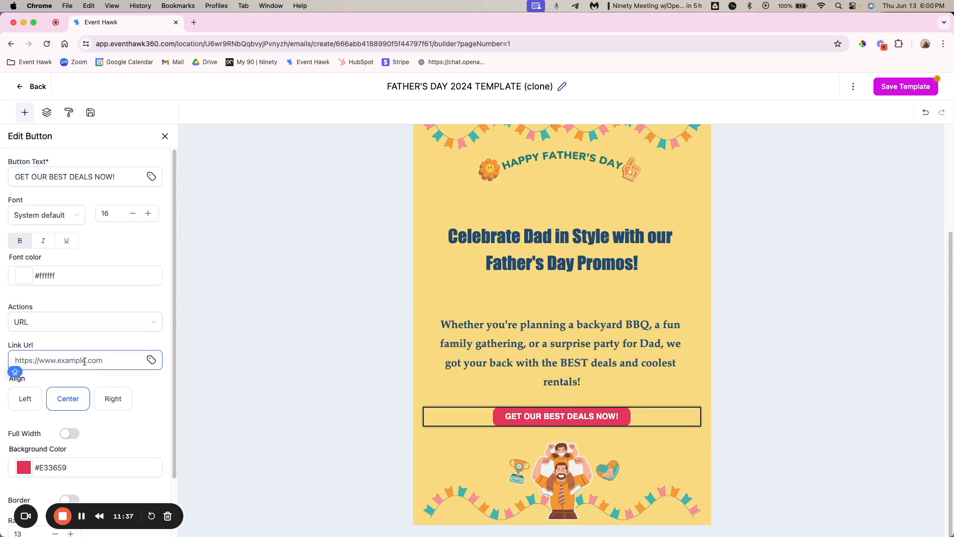
left_click(103, 321)
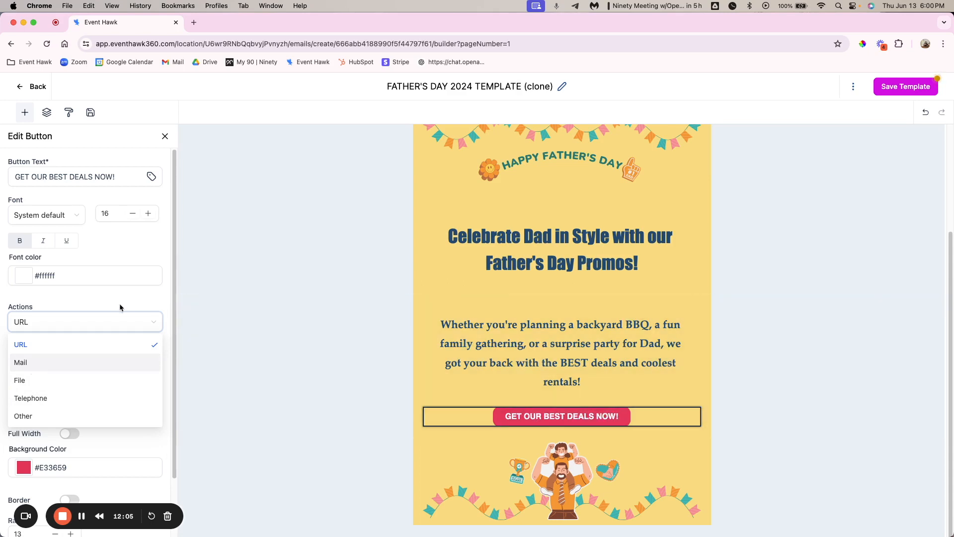
left_click(81, 344)
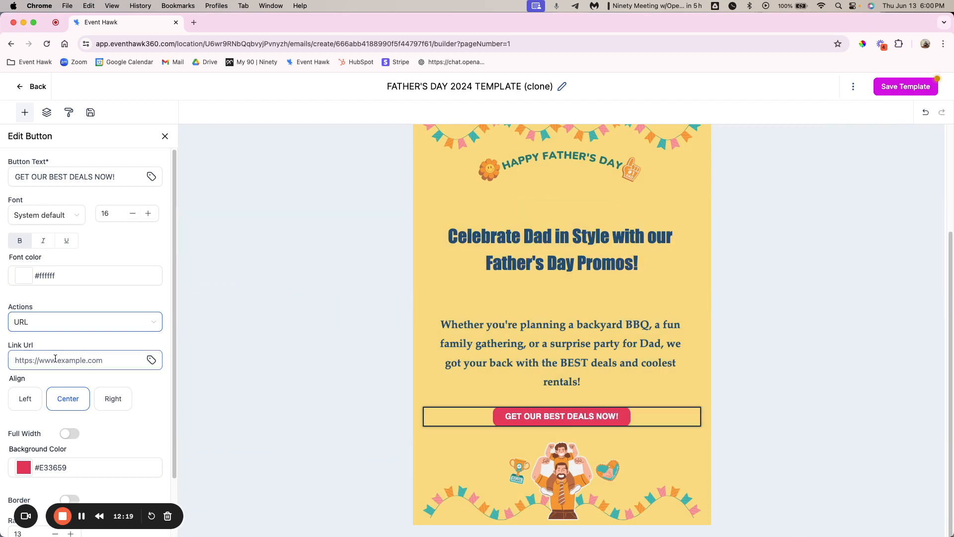
- Try right and left alignment on the call-to-action button and return it to center
scroll(57, 359, "down", 3)
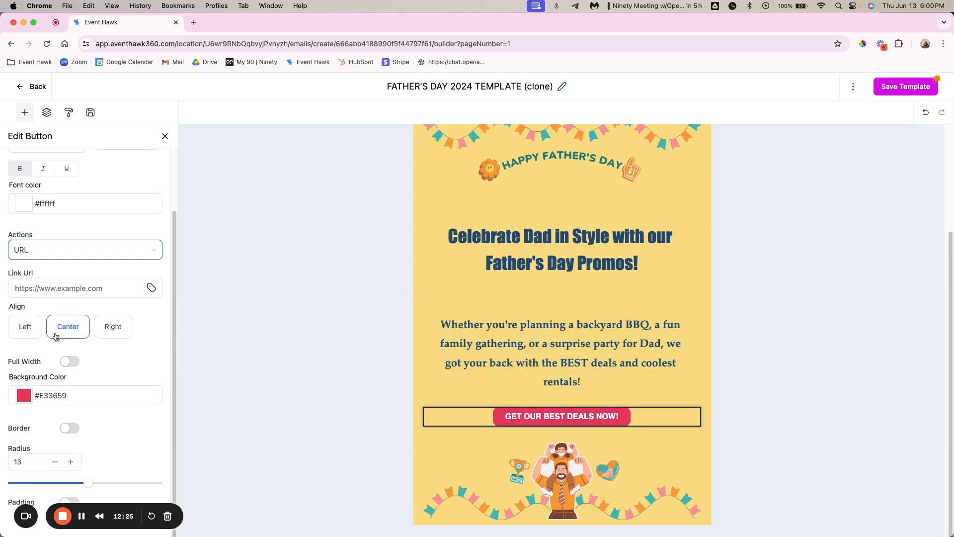
mouse_move(561, 428)
left_click(113, 331)
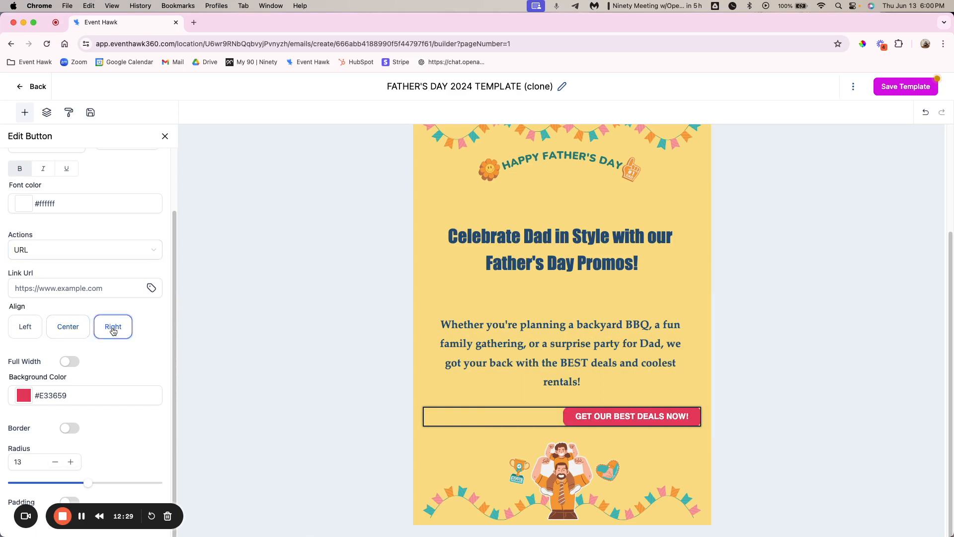
left_click(24, 331)
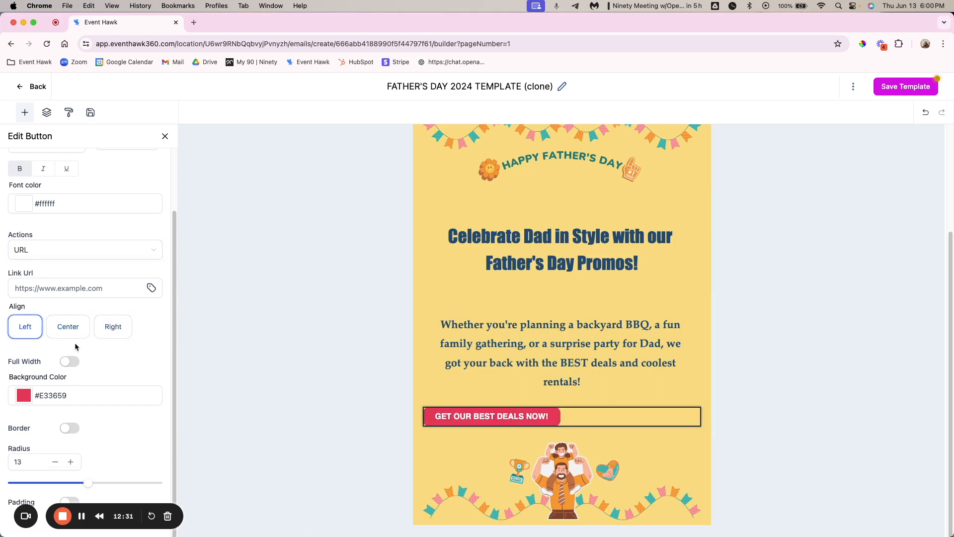
left_click(72, 329)
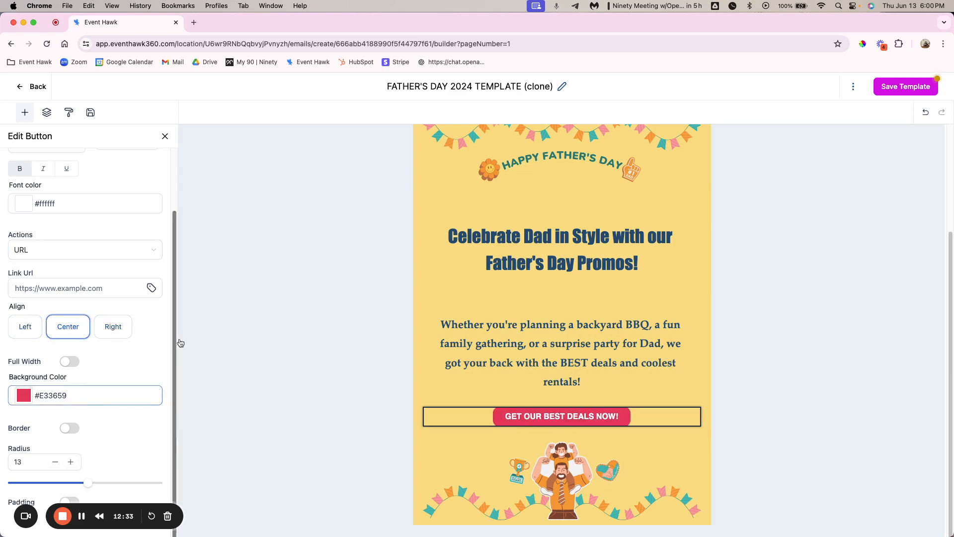
- View the button's background color palette without picking a color, and toggle its border on and off again
left_click(79, 400)
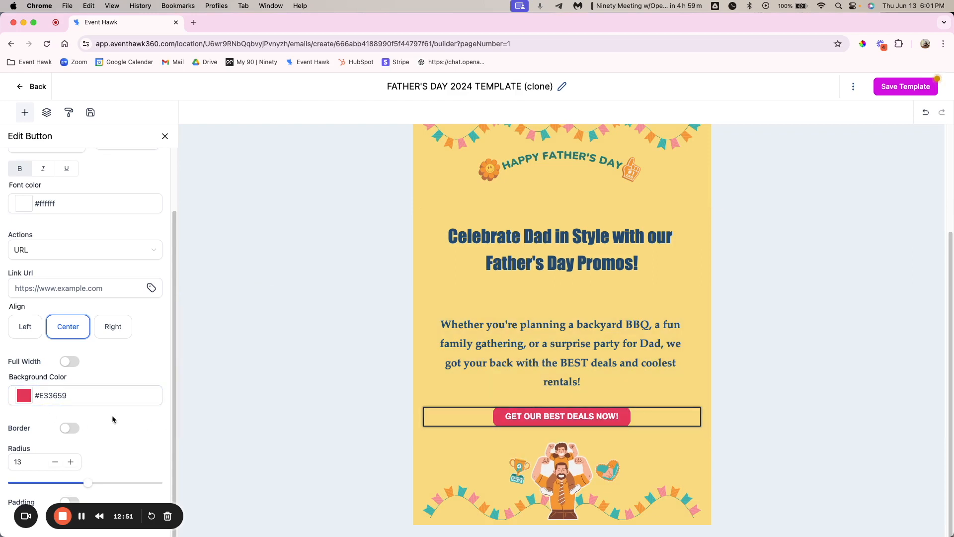
left_click(24, 399)
left_click(24, 399)
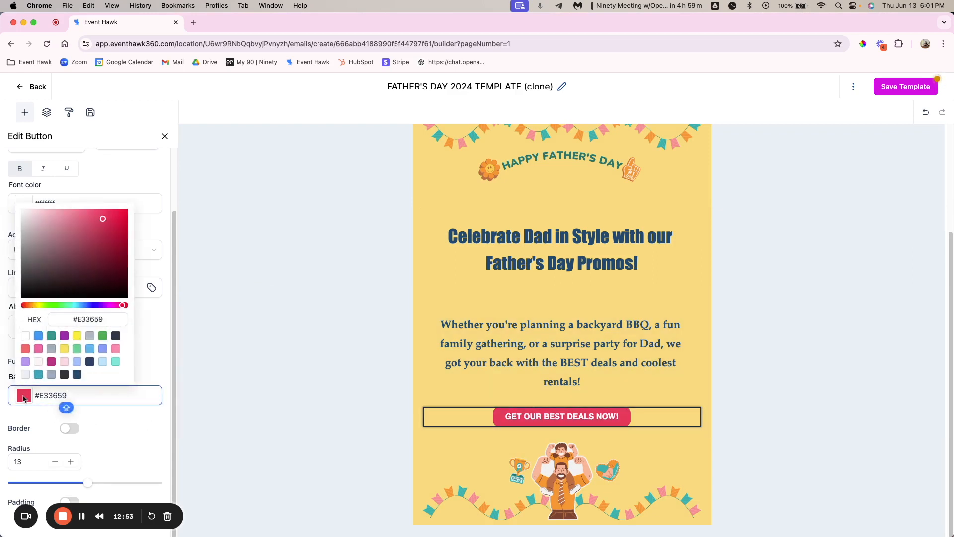
left_click(163, 345)
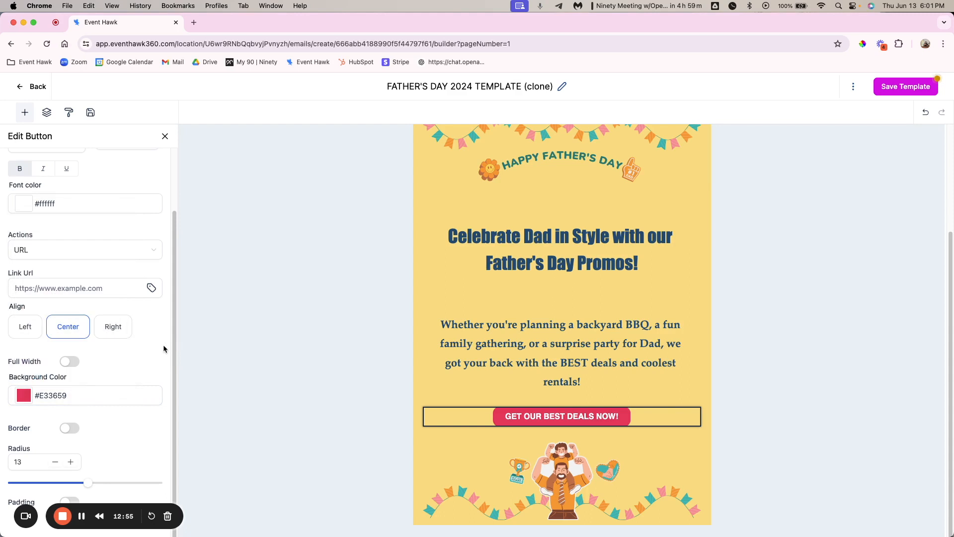
left_click(68, 429)
left_click(68, 429)
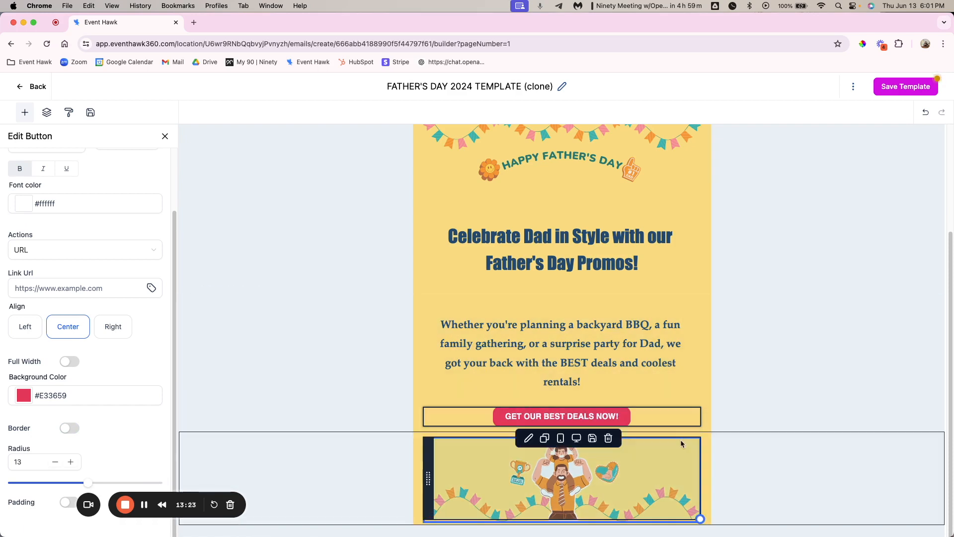
- Open the image settings of the father-and-child illustration at the end of the email and compare it with the logo image
left_click(552, 473)
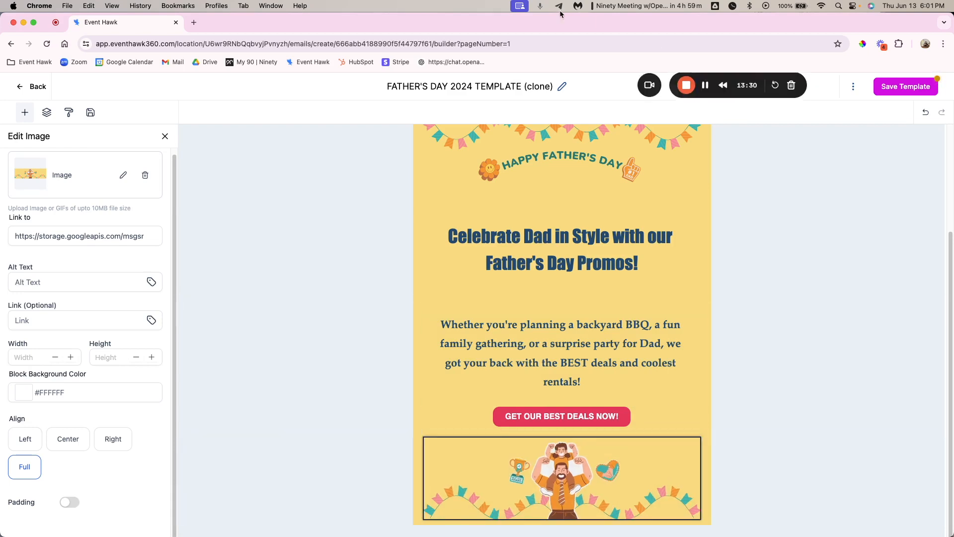
left_click_drag(704, 78, 491, 453)
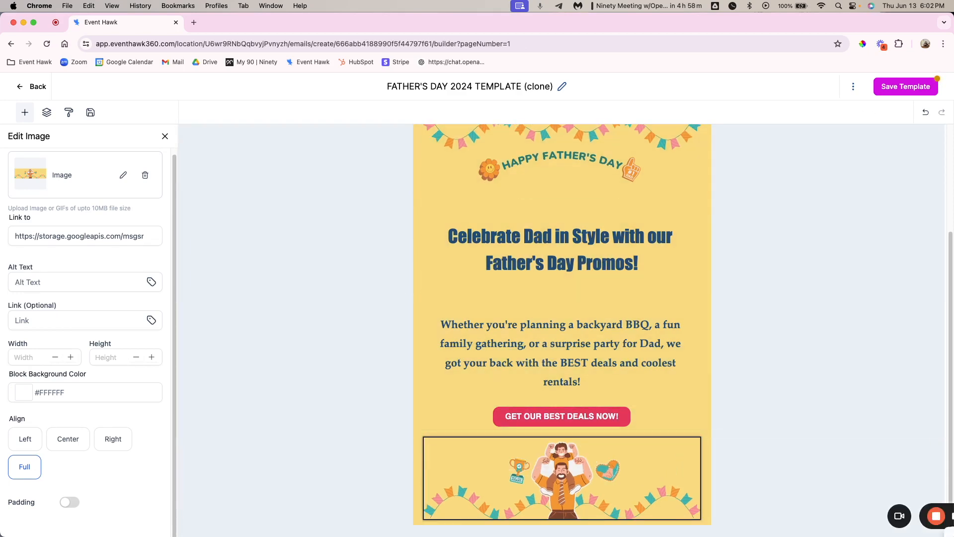
left_click_drag(952, 512, 823, 515)
left_click(823, 515)
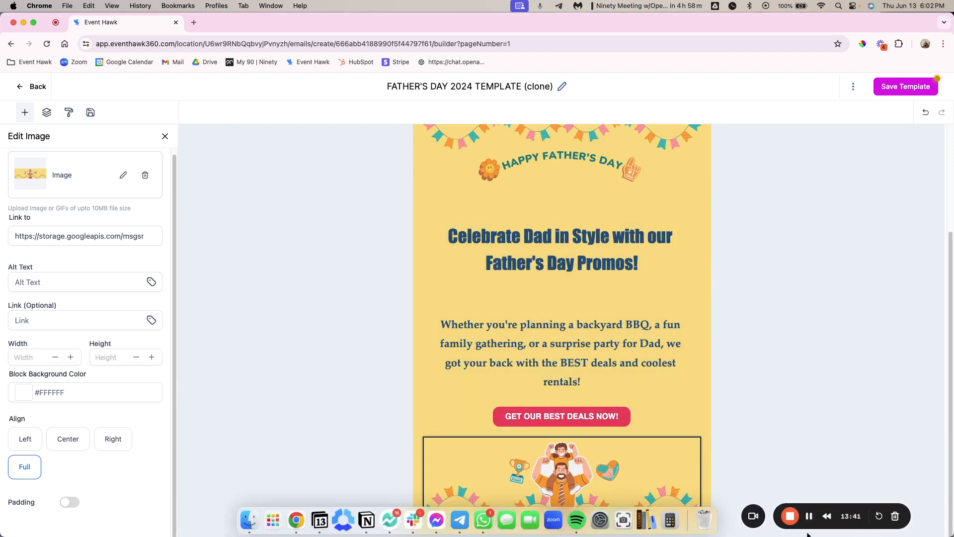
scroll(575, 339, "up", 3)
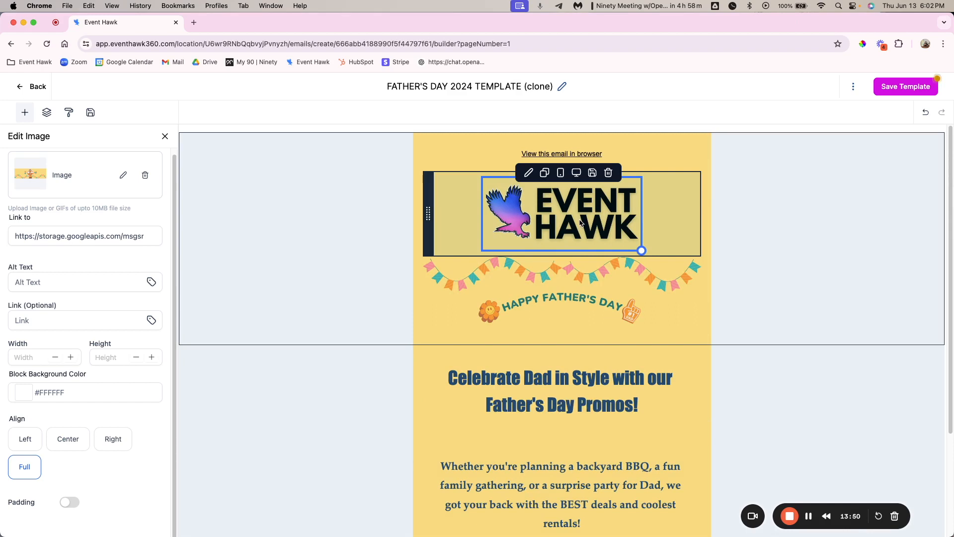
scroll(850, 338, "down", 3)
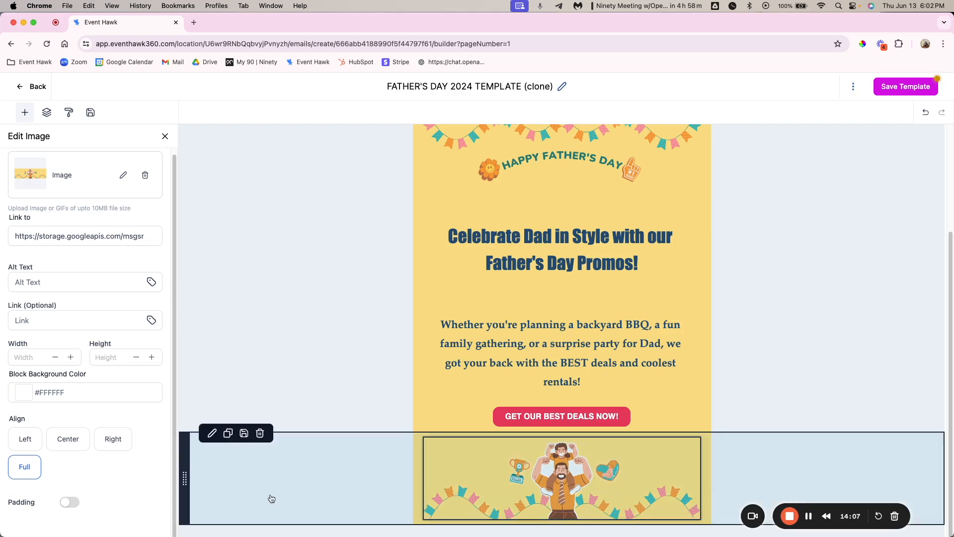
- Open the layout settings of the section holding the father-and-child illustration, and view the ColorPick Eyedropper extension's options
left_click(255, 472)
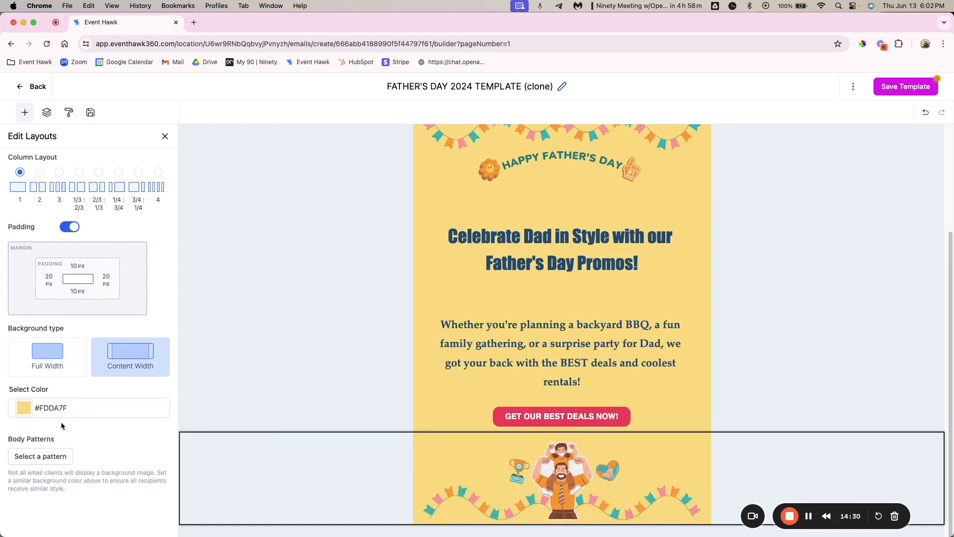
left_click(246, 478)
left_click(254, 472)
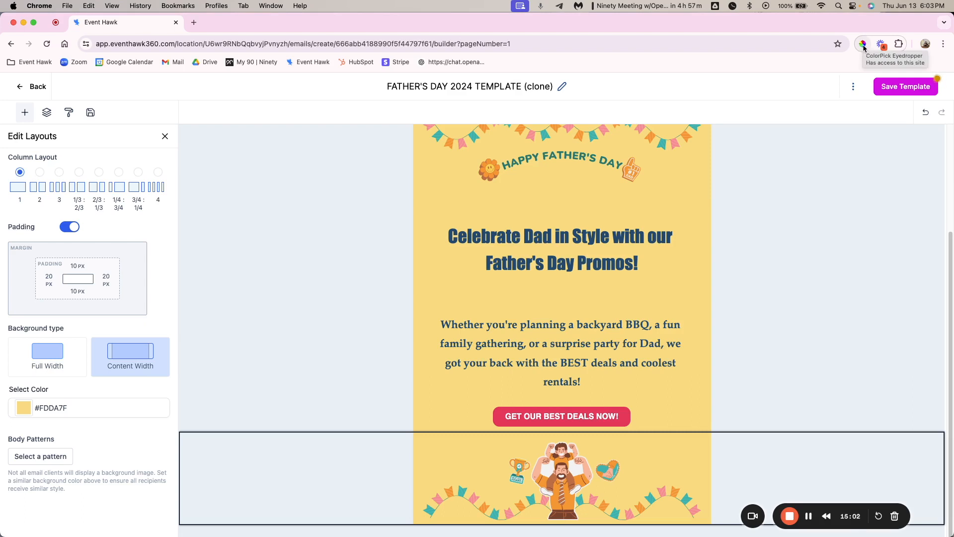
right_click(863, 47)
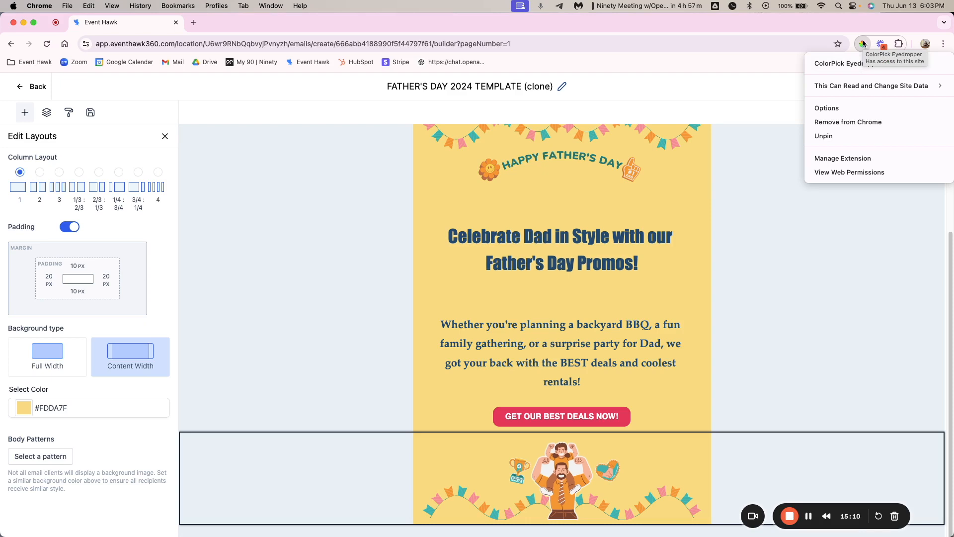
left_click(847, 265)
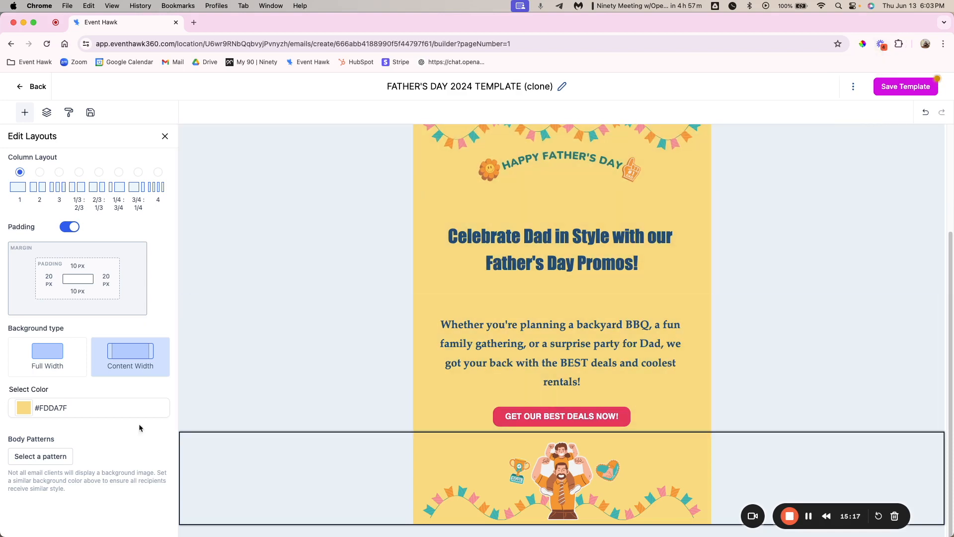
- Select the hex code of the illustration section's background color and sample colors on the page with the ColorPick Eyedropper
left_click(43, 408)
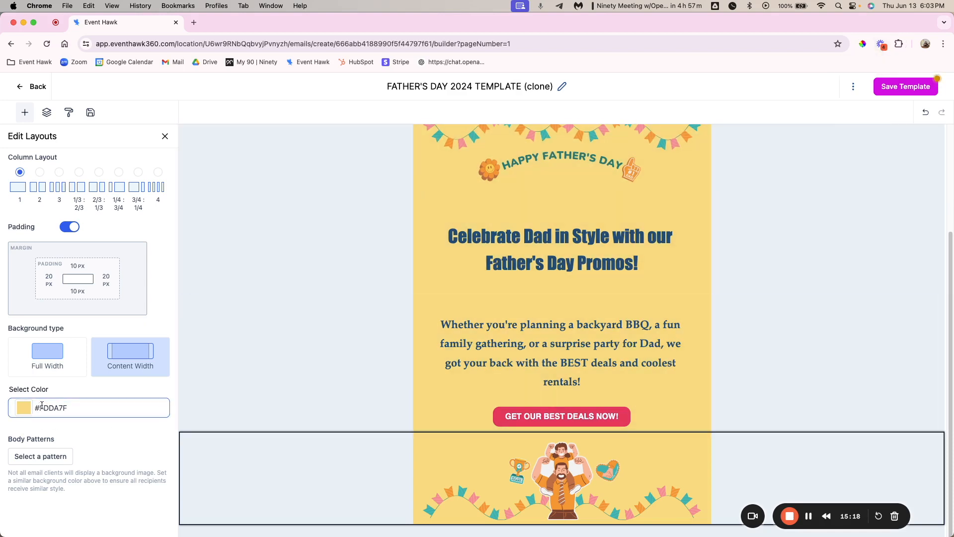
double_click(40, 407)
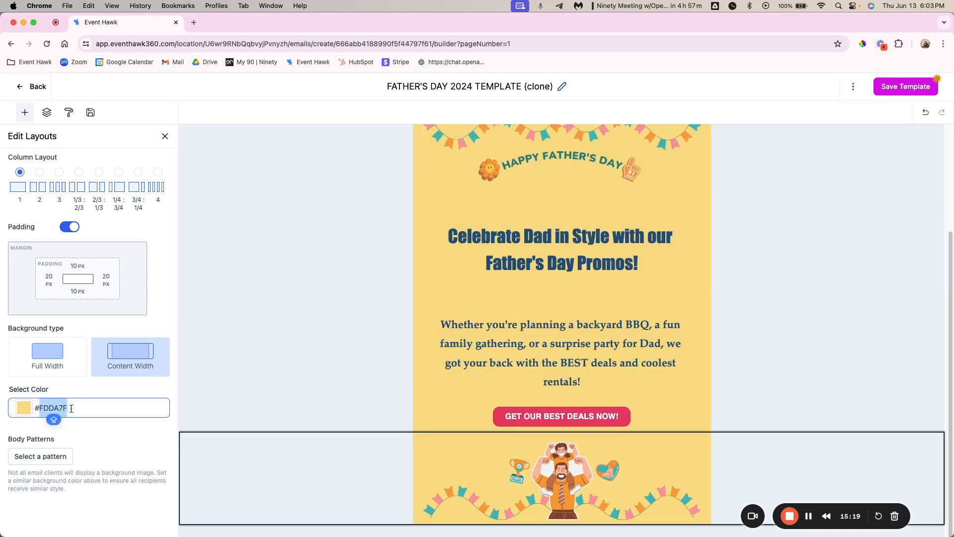
left_click(863, 44)
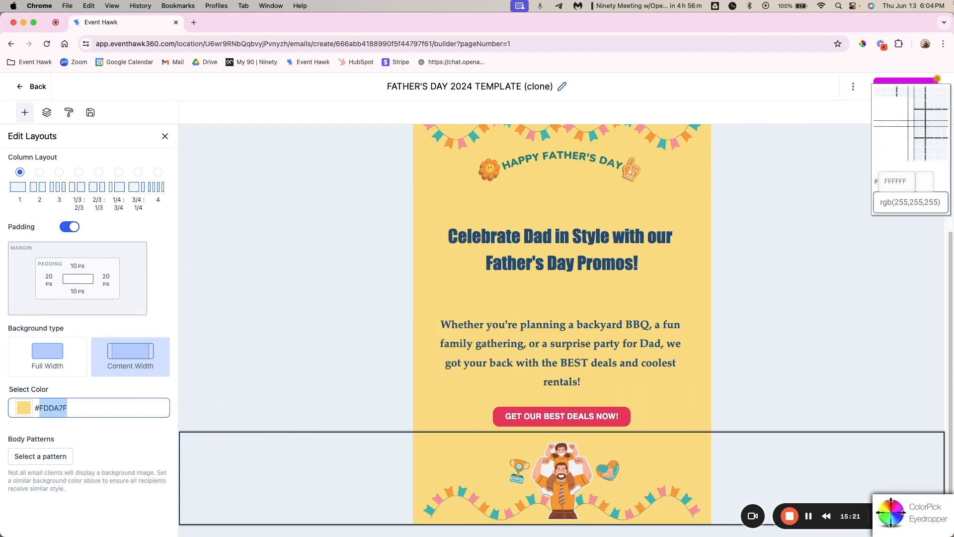
left_click(835, 144)
left_click(765, 214)
left_click(758, 196)
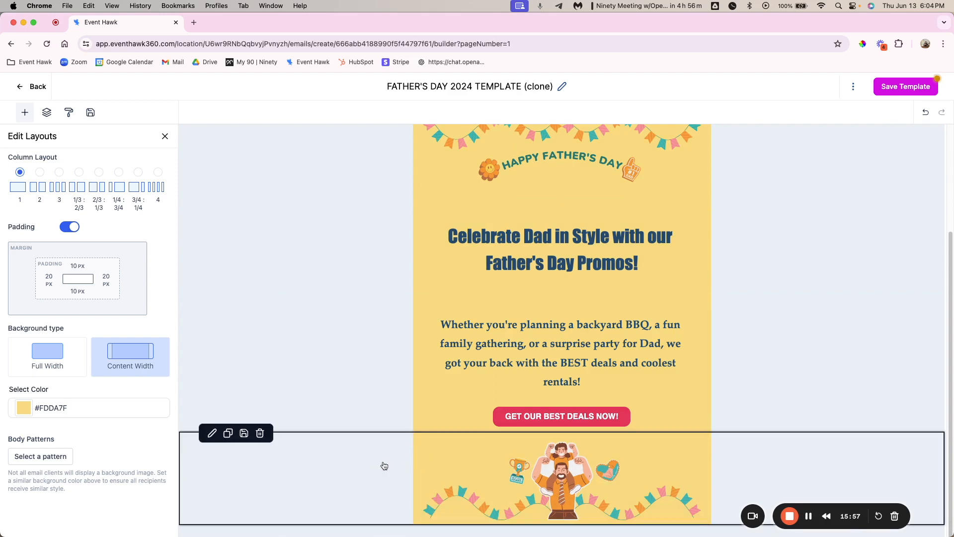
- Compare the layout settings and background colors of the illustration, body text, headline and header sections
left_click(354, 479)
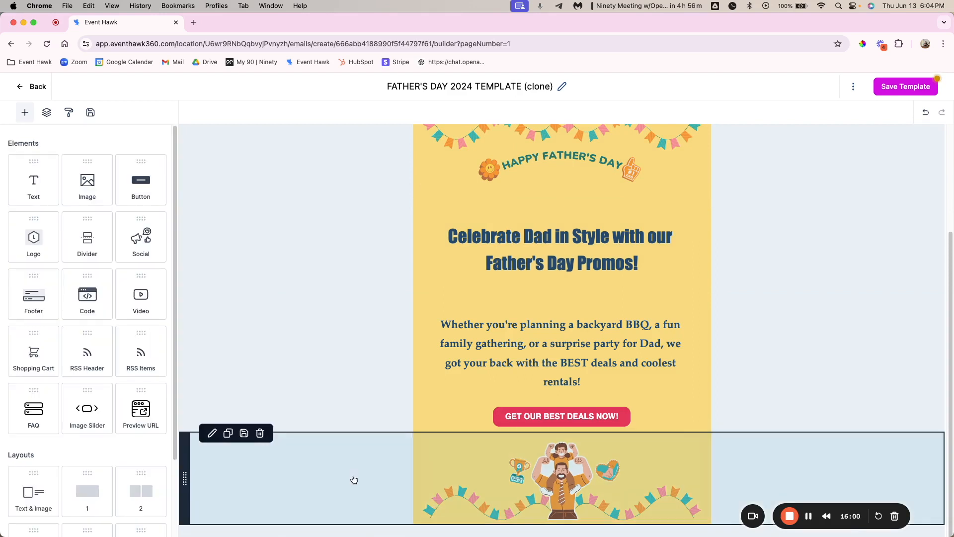
left_click(354, 479)
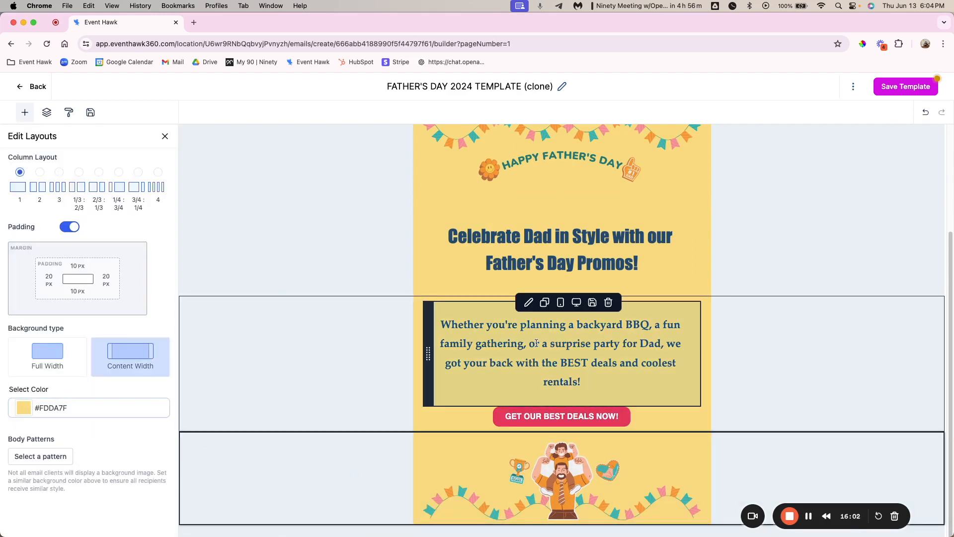
left_click(367, 375)
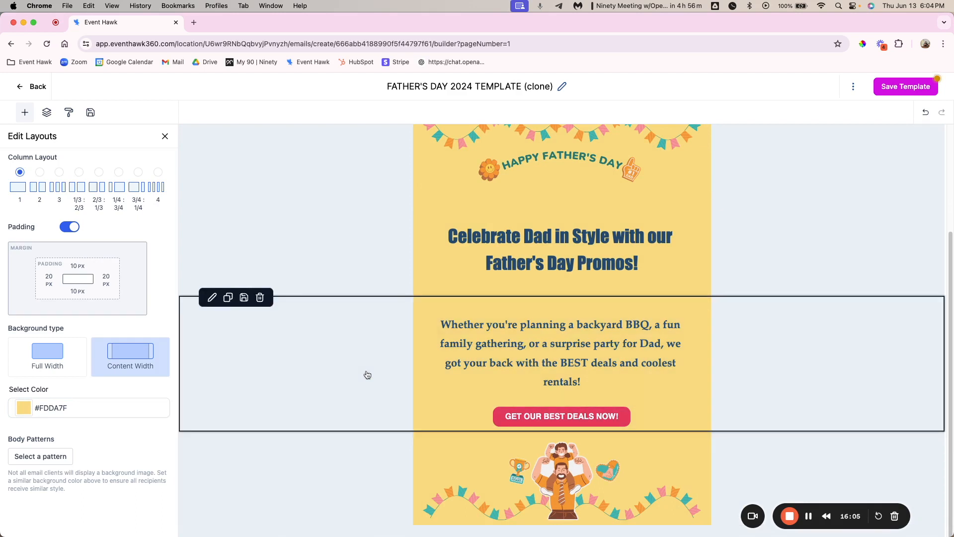
left_click(365, 255)
scroll(364, 255, "up", 3)
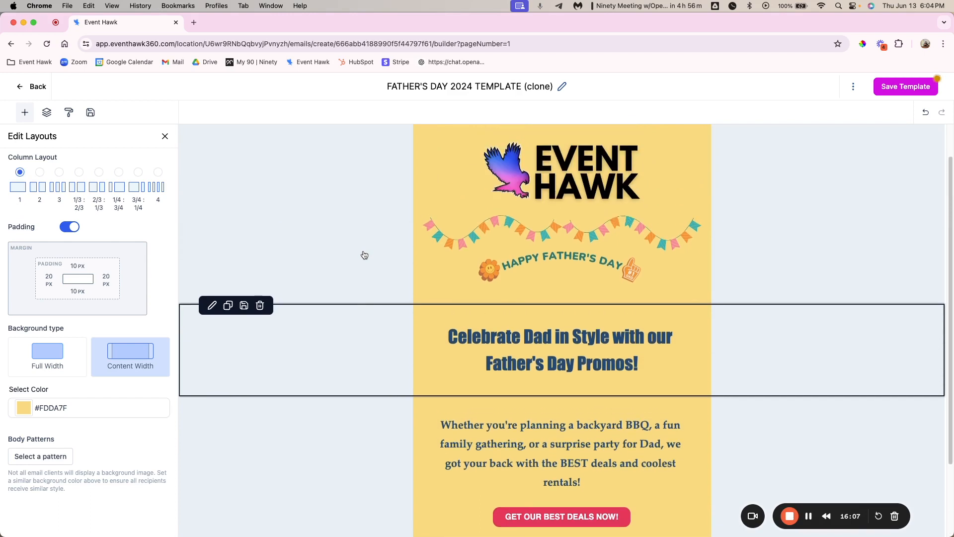
left_click(362, 245)
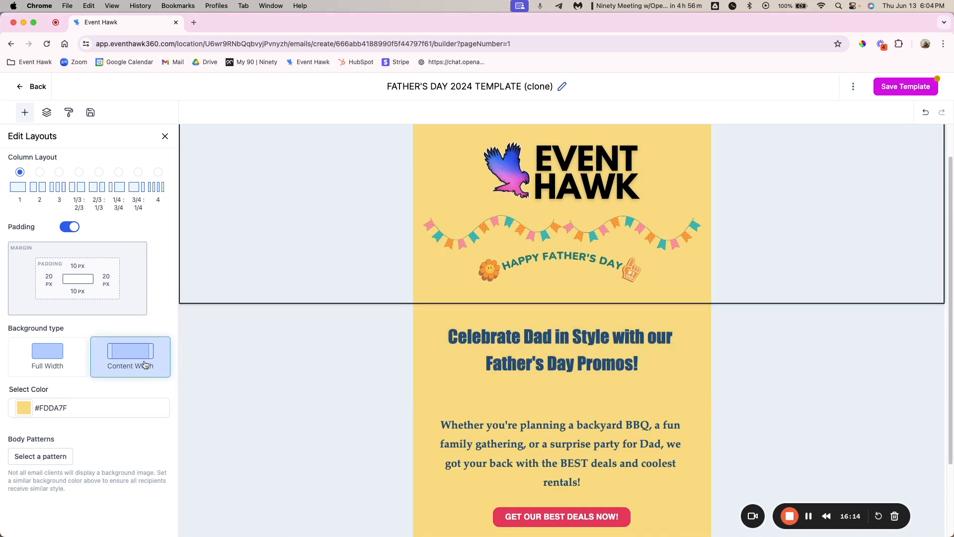
- Set the background type of the header section and the headline section to Full Width
left_click(259, 260)
left_click(259, 261)
left_click(60, 366)
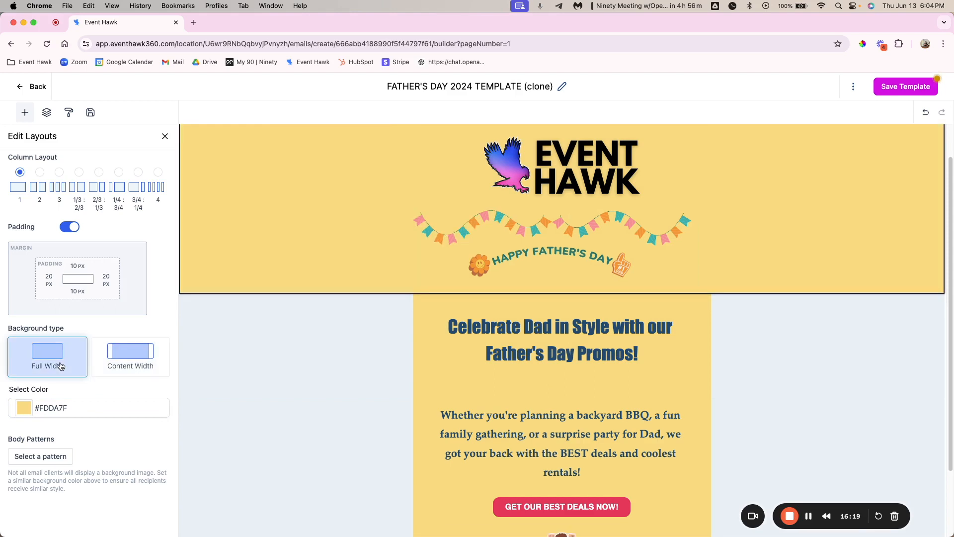
left_click(353, 338)
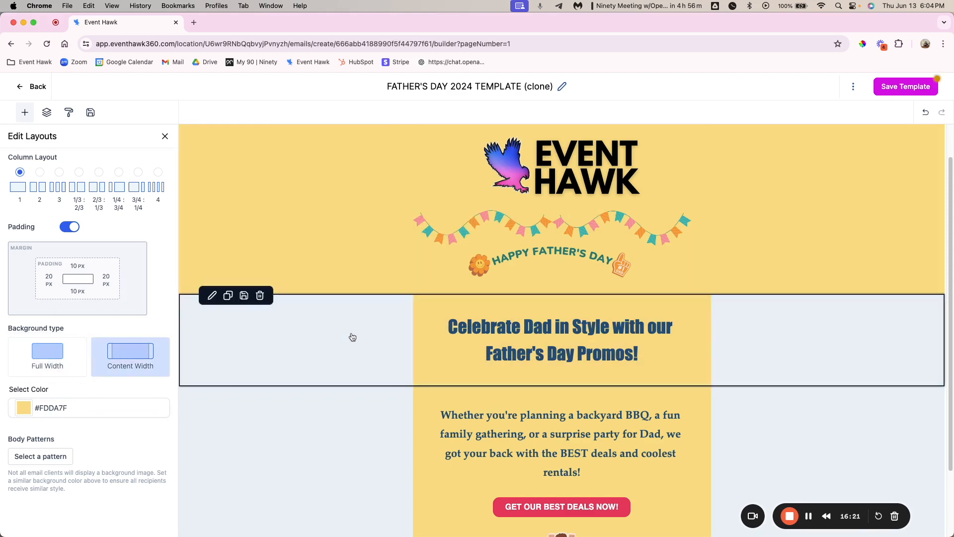
left_click(58, 367)
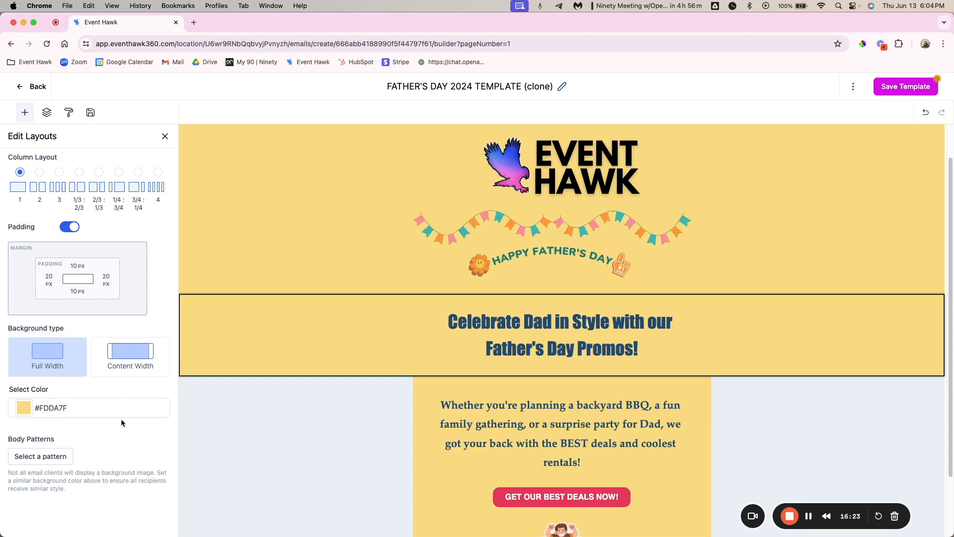
- Set the background type of the body text section and the illustration section to Full Width
left_click(308, 415)
left_click(70, 363)
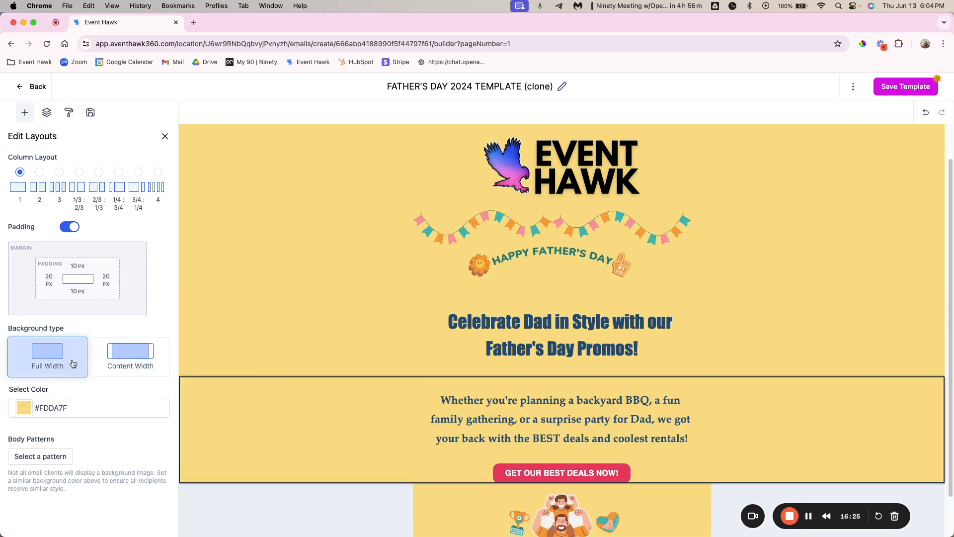
scroll(353, 348, "down", 2)
left_click(351, 468)
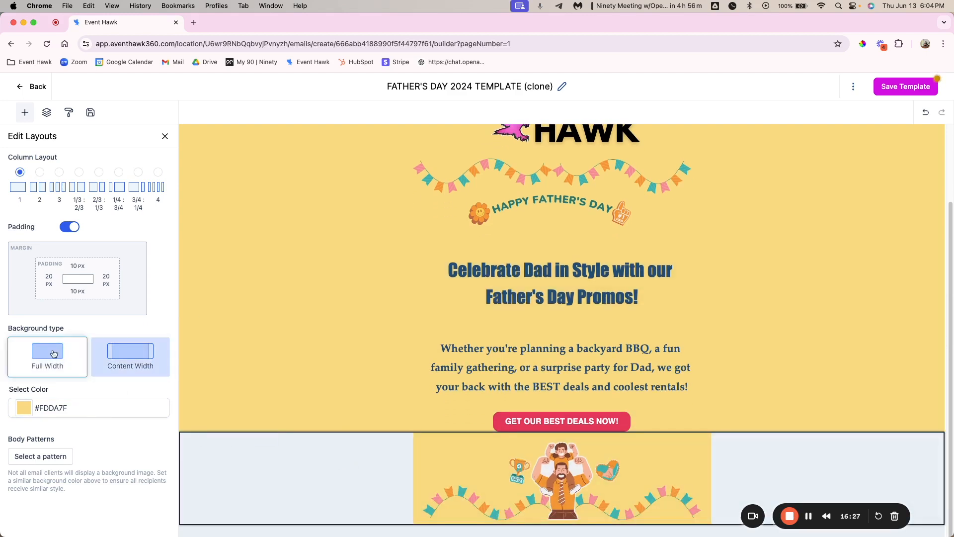
left_click(54, 353)
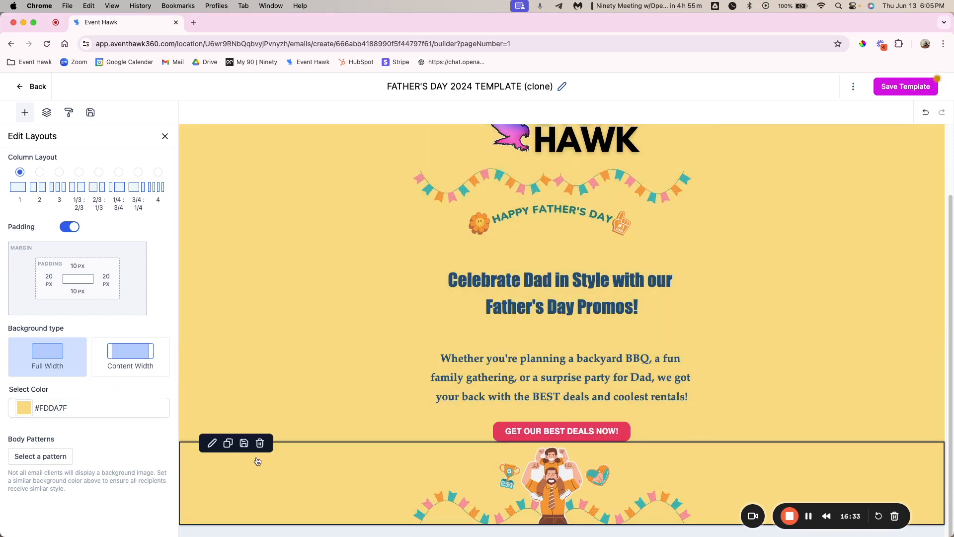
- Return the background type of the illustration section and the body text section to Content Width
left_click(243, 495)
left_click(234, 473)
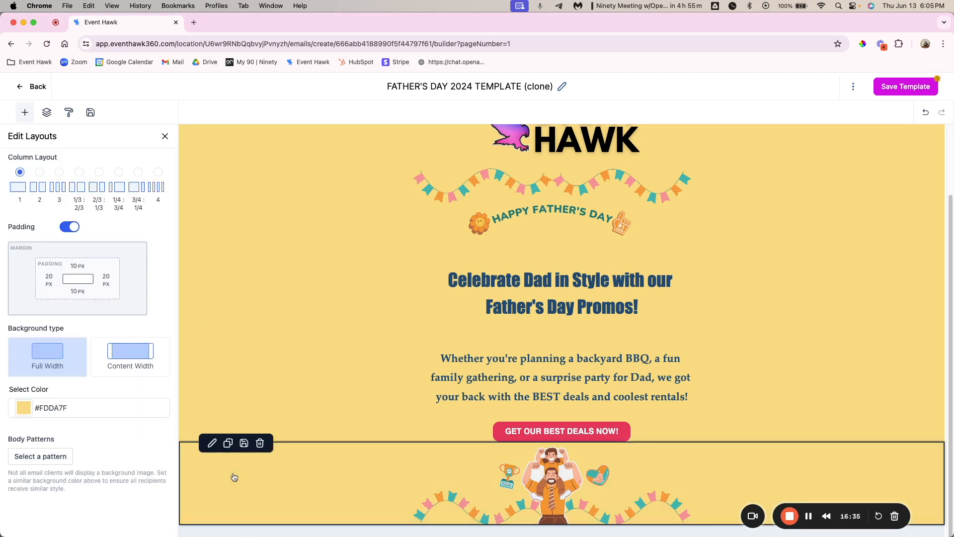
left_click(138, 360)
left_click(263, 367)
left_click(134, 361)
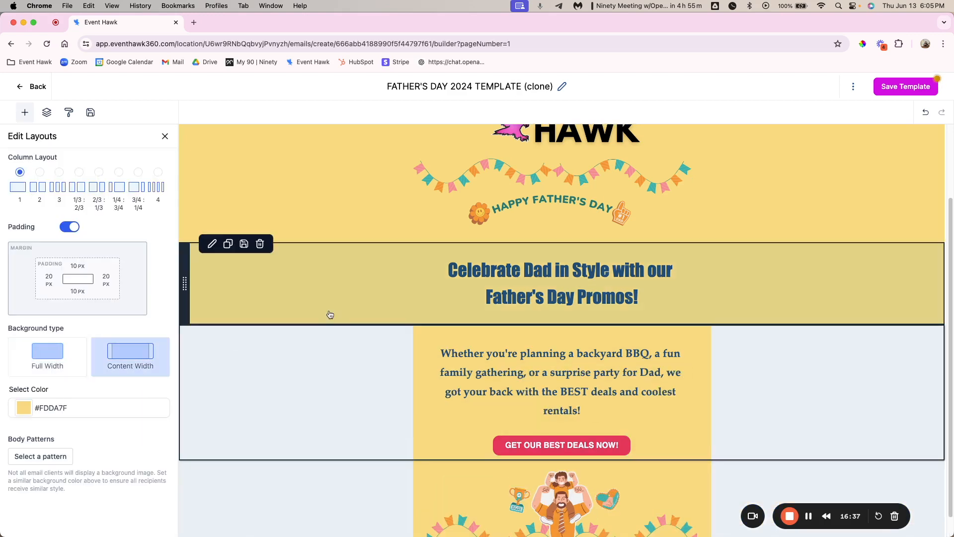
- Return the background type of the headline section and the header section to Content Width
scroll(330, 316, "up", 1)
left_click(330, 315)
left_click(134, 363)
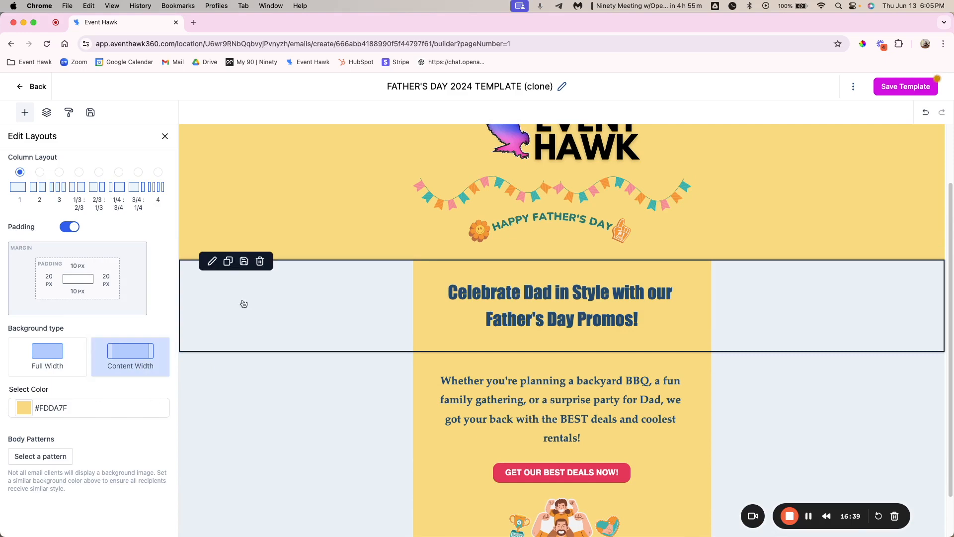
scroll(241, 303, "up", 2)
left_click(267, 300)
left_click(129, 362)
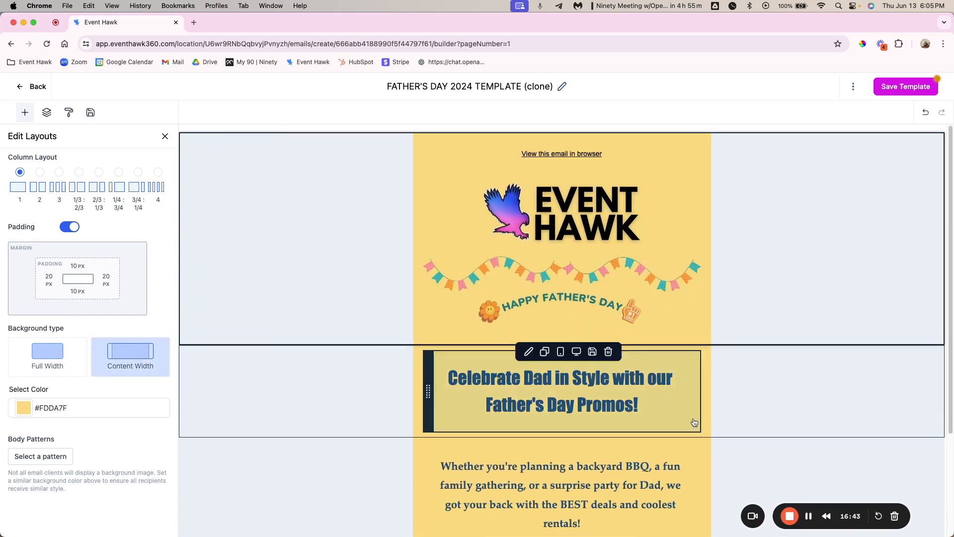
- Save the email template and open its preview
scroll(650, 380, "down", 3)
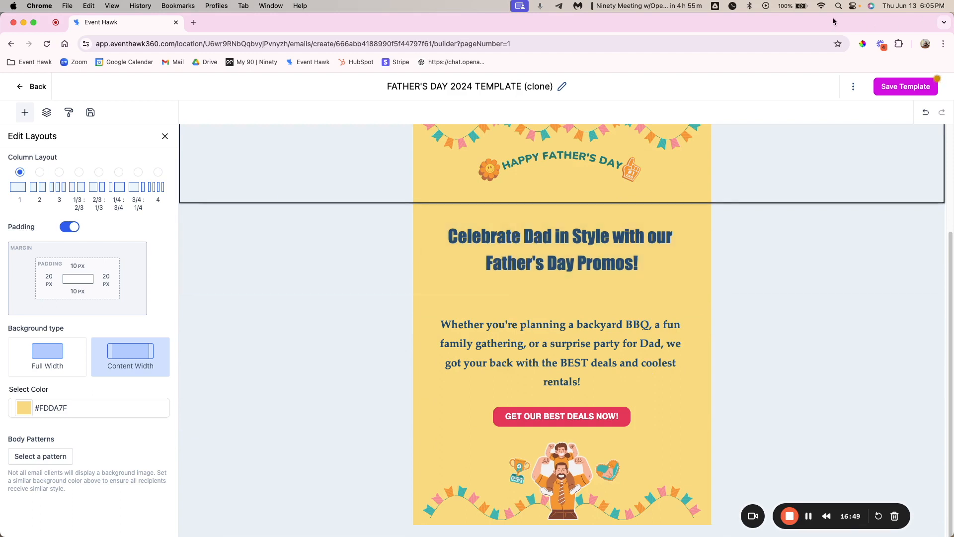
left_click(906, 87)
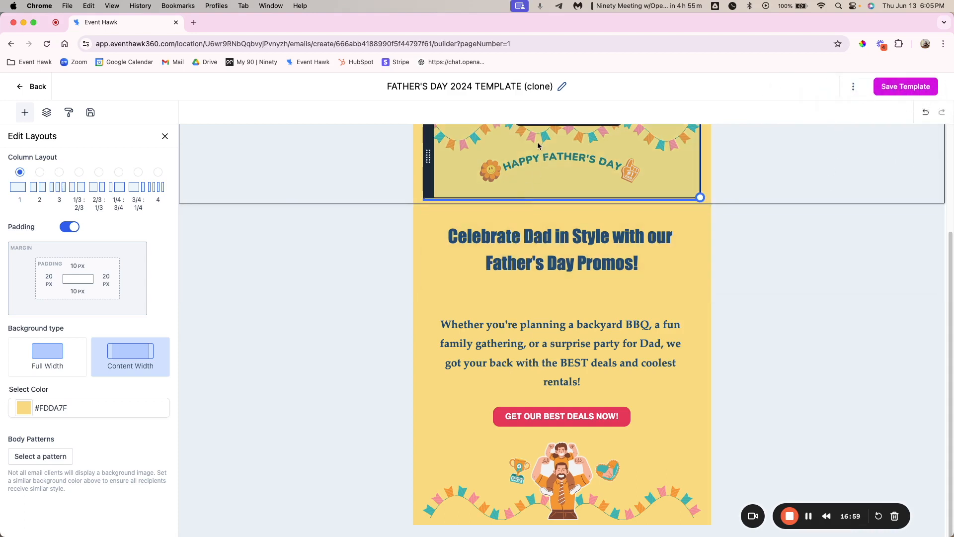
left_click(853, 88)
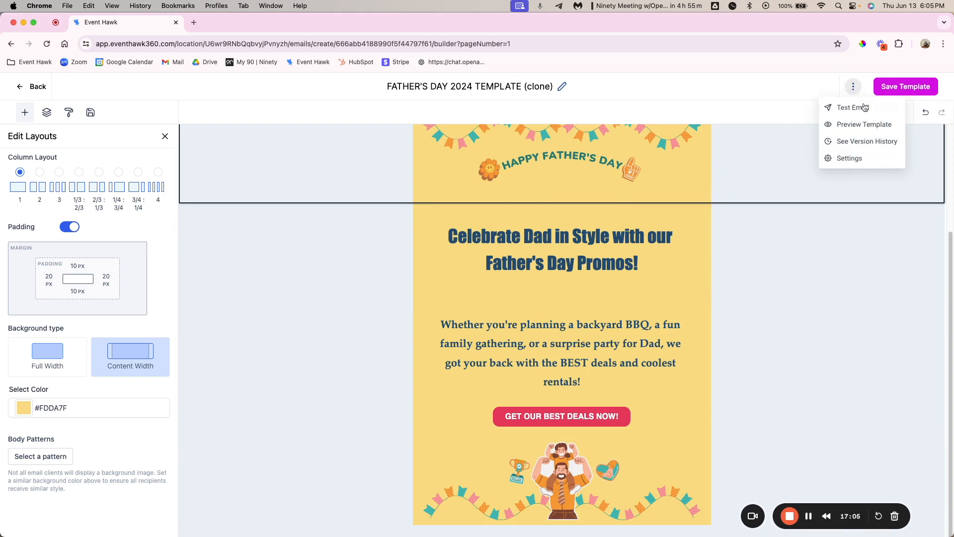
left_click(863, 123)
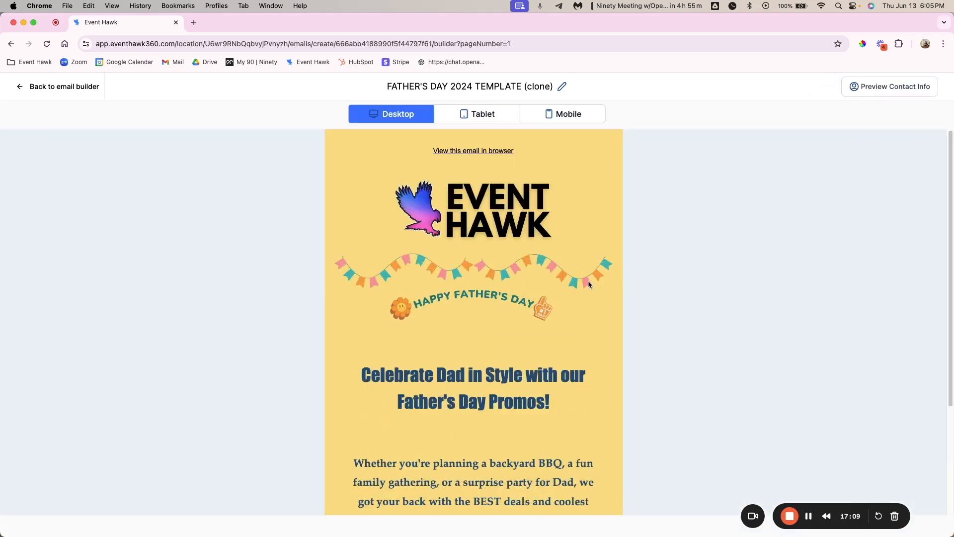
- Review the whole email in the desktop, tablet and mobile previews, and return to the email builder
scroll(575, 387, "down", 3)
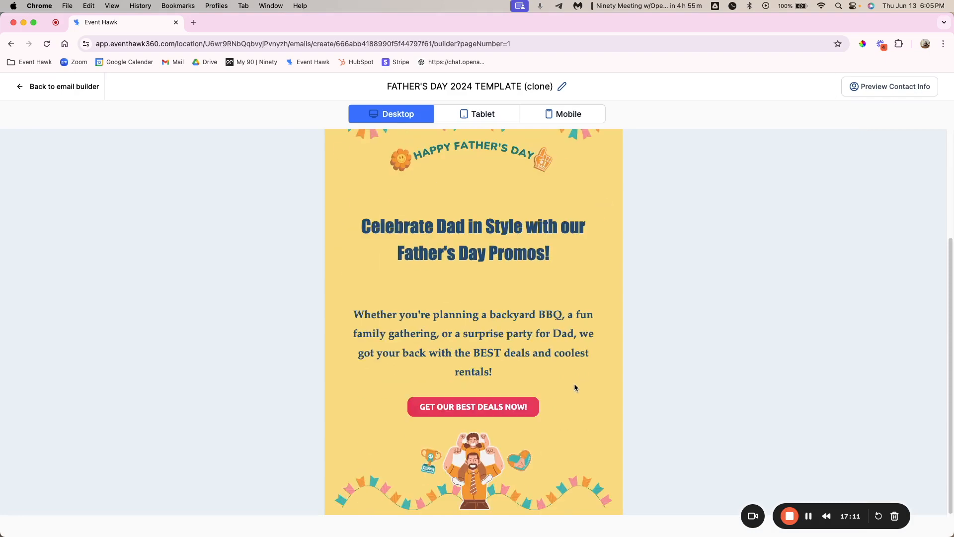
scroll(575, 388, "up", 3)
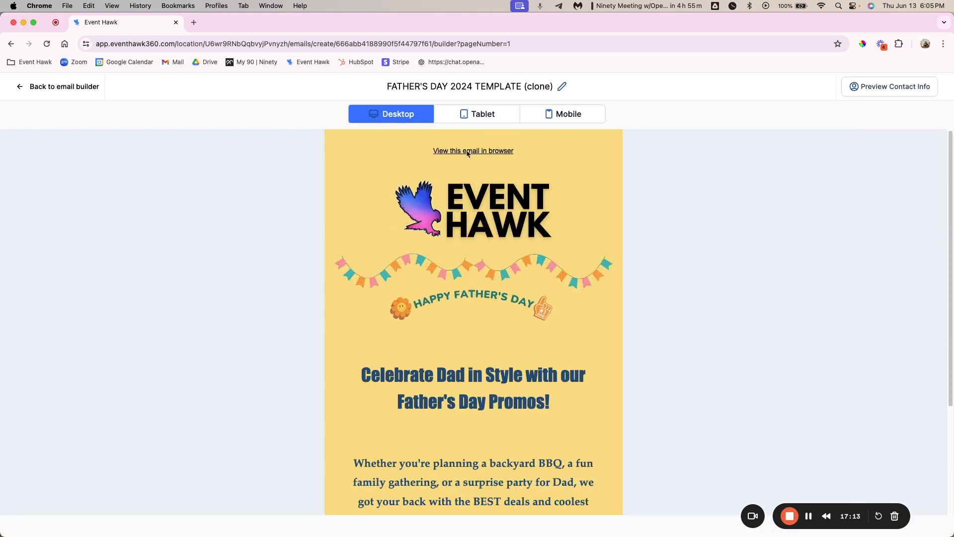
left_click(463, 114)
scroll(517, 343, "down", 3)
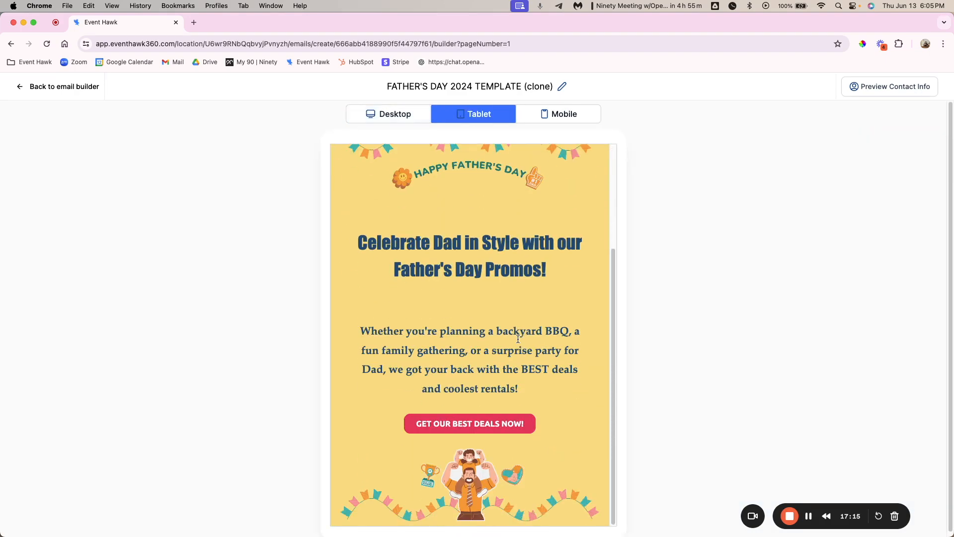
scroll(518, 346, "up", 3)
left_click(561, 116)
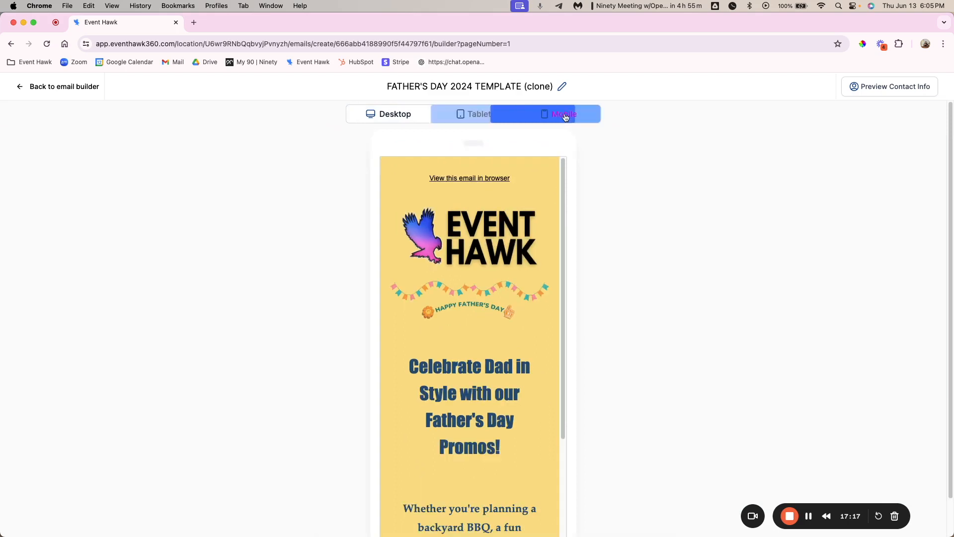
scroll(535, 472, "down", 5)
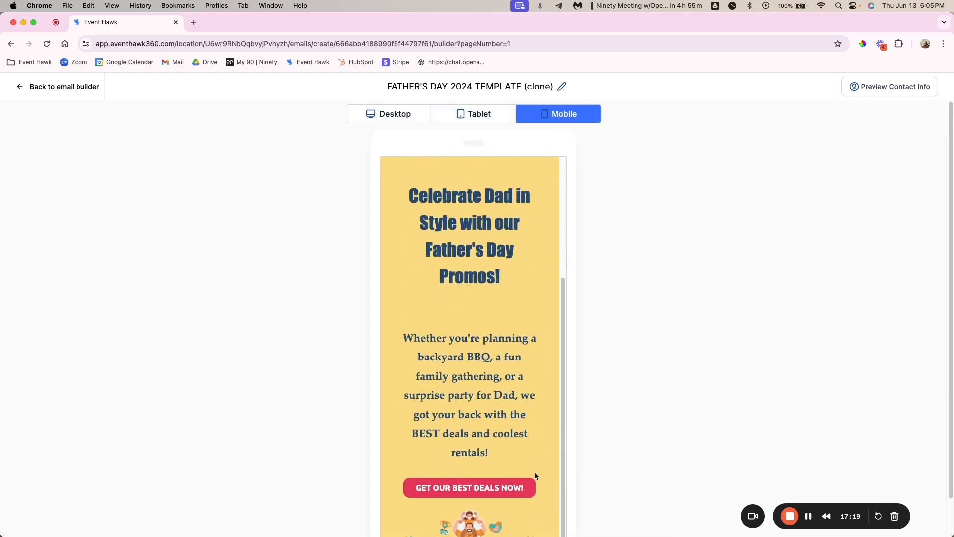
scroll(535, 472, "up", 5)
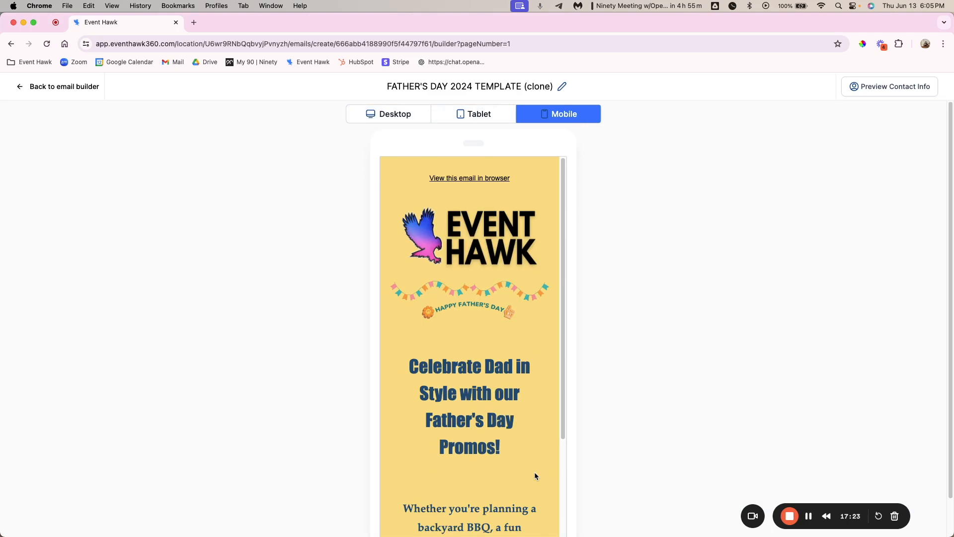
left_click(59, 87)
- Open the Test Email form and go through its sender address, recipient and email subject fields without filling them in
scroll(726, 343, "up", 5)
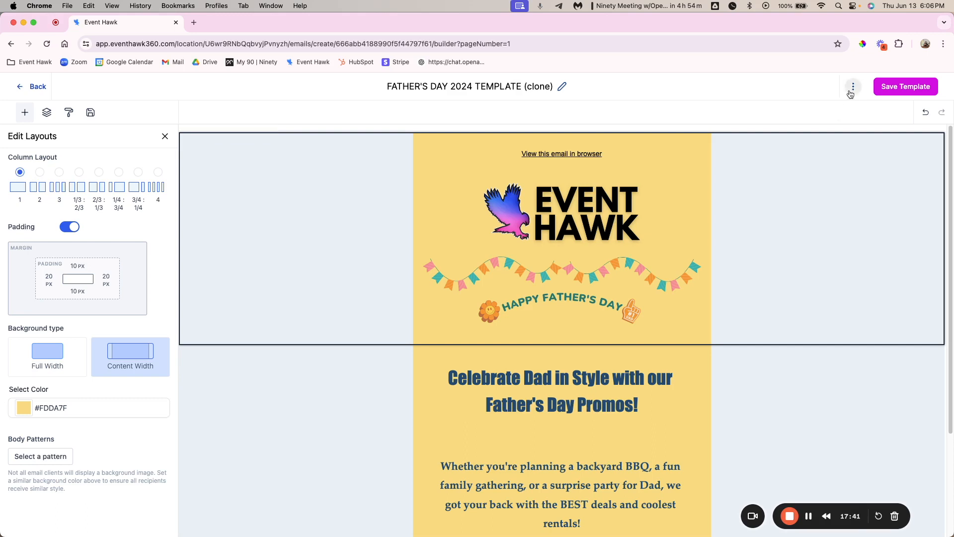
left_click(852, 91)
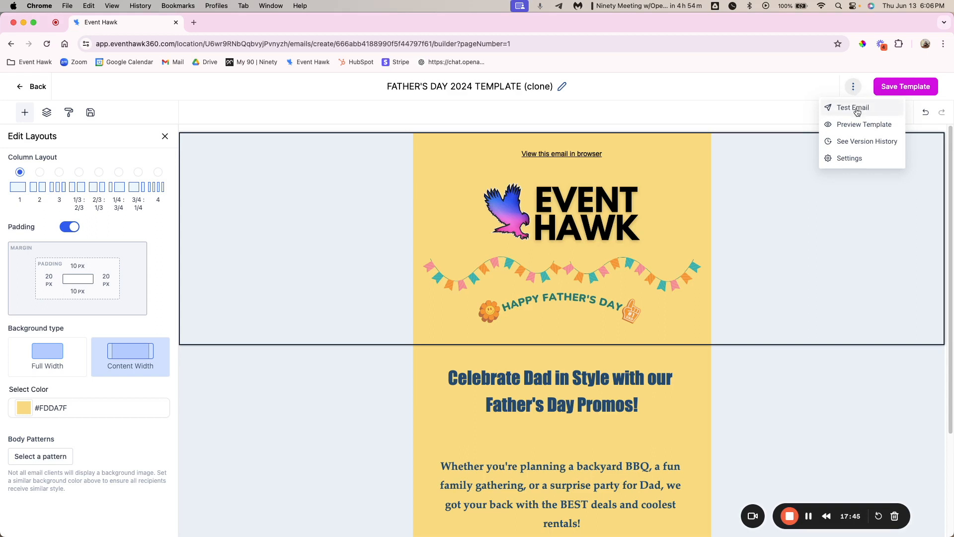
left_click(857, 110)
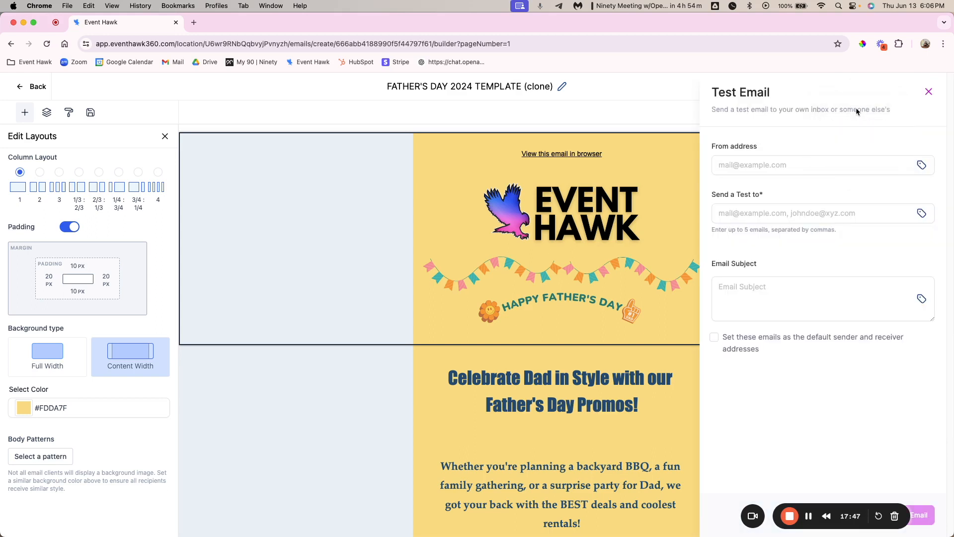
left_click(765, 166)
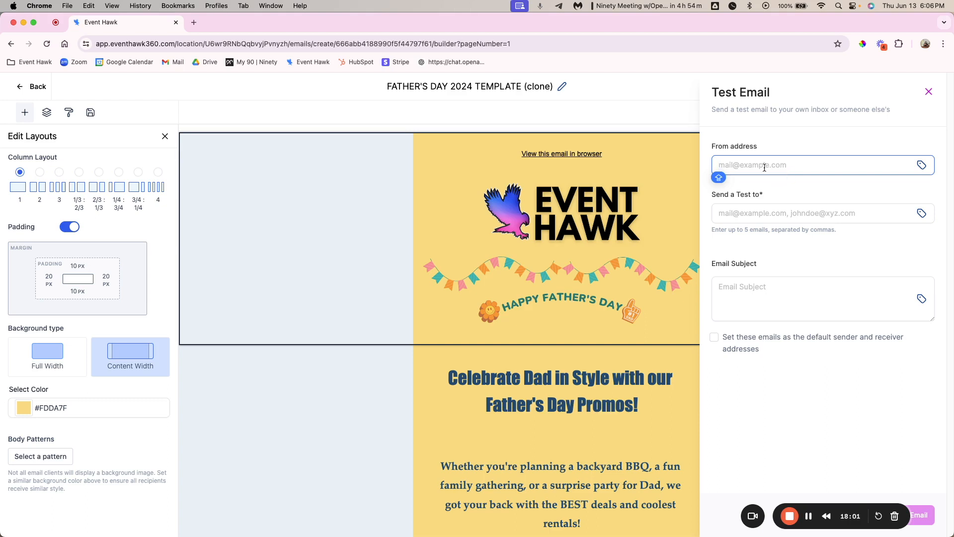
left_click(747, 212)
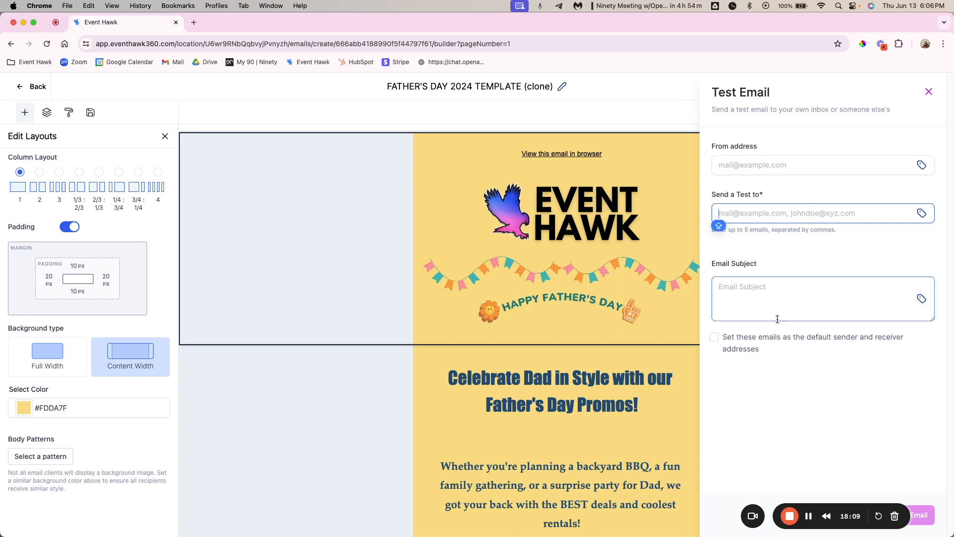
left_click(765, 290)
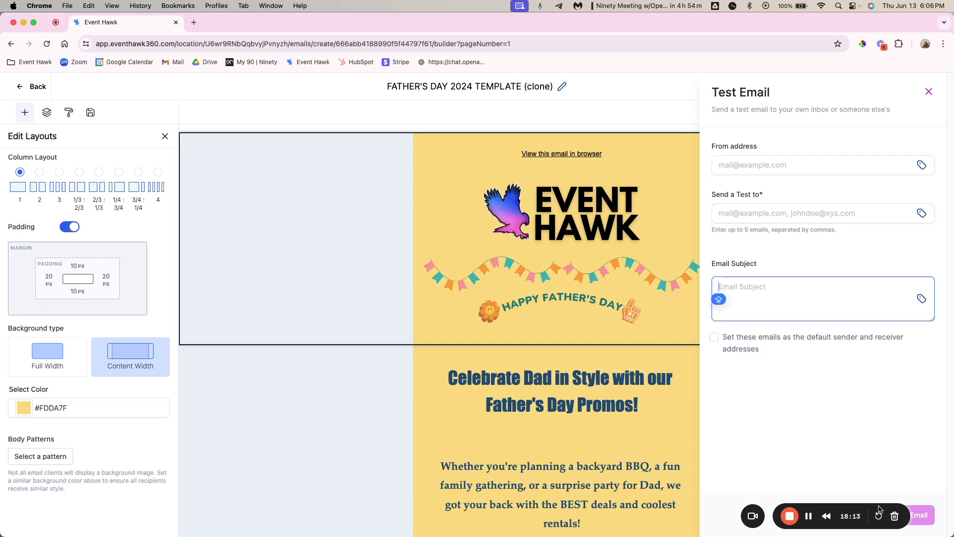
- Reopen the Test Email form to view its option for sending the test, and close it without sending
left_click_drag(864, 511, 667, 473)
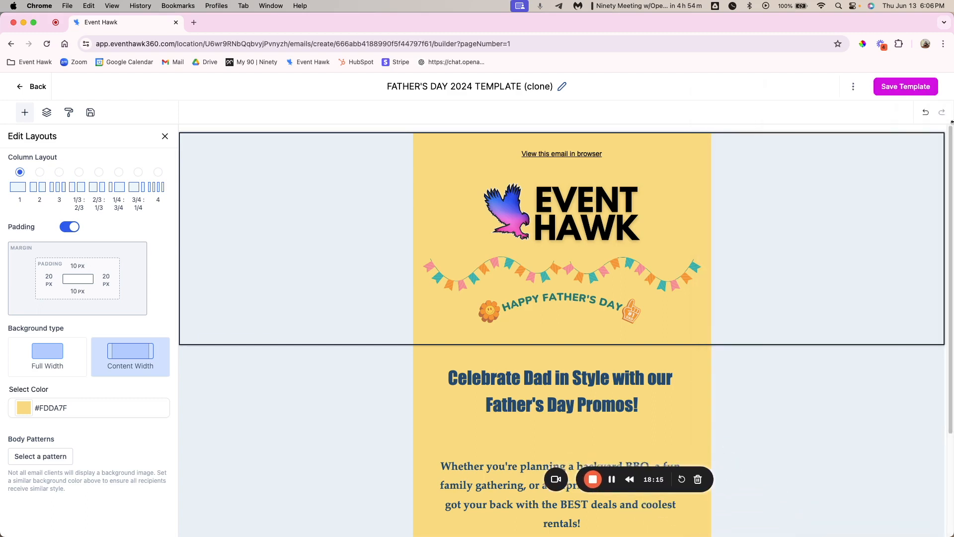
left_click(853, 89)
left_click(848, 103)
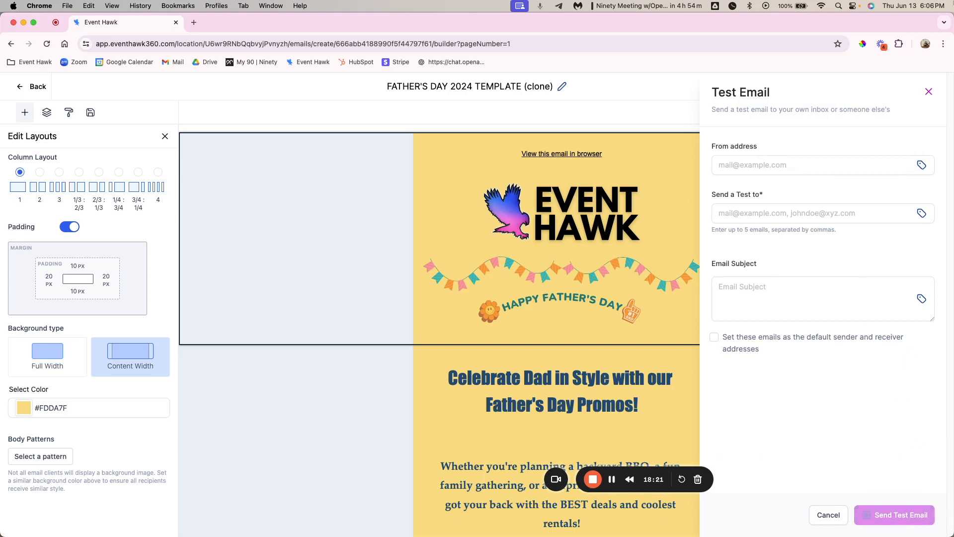
left_click(929, 94)
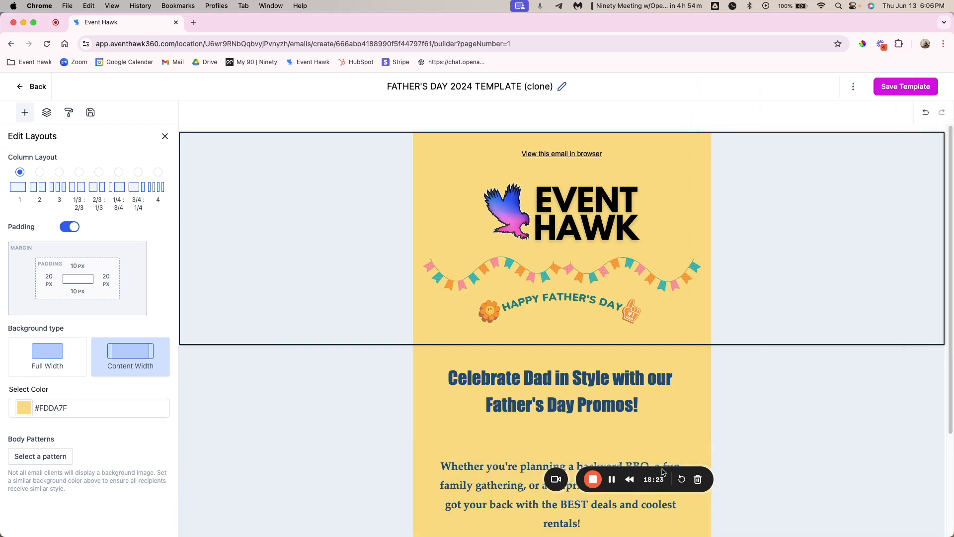
left_click_drag(666, 472, 194, 520)
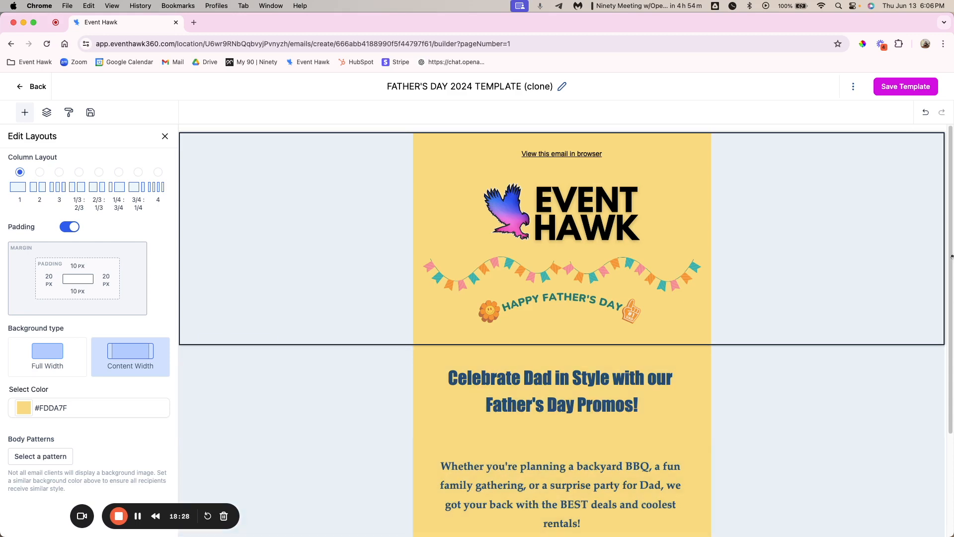
left_click(138, 517)
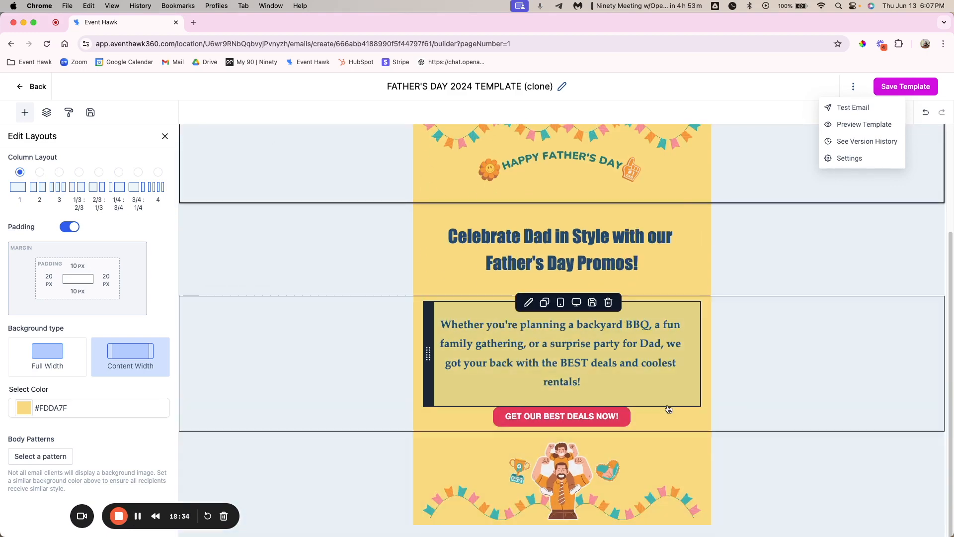
- Review the email from the closing illustration up, selecting the headline text, the Happy Father's Day banner and the Event Hawk logo
left_click(657, 507)
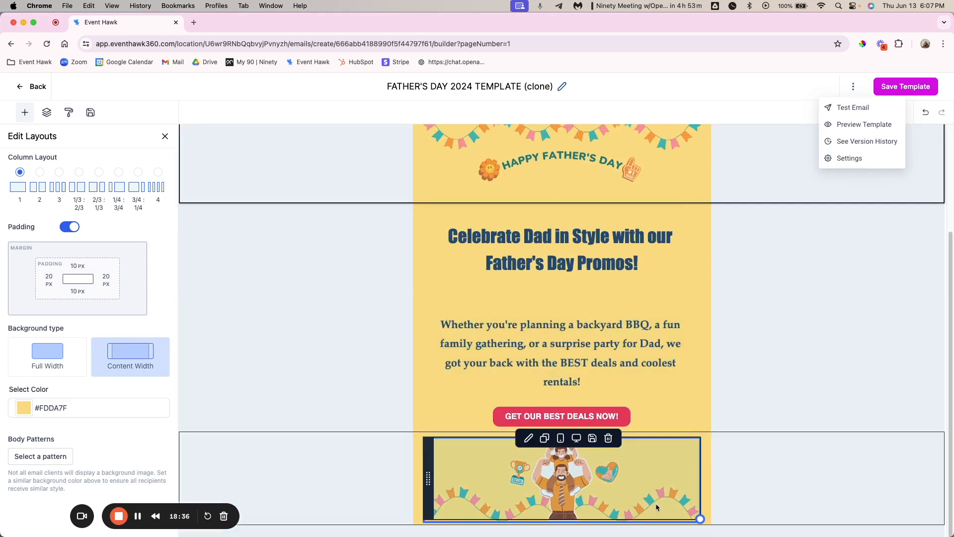
scroll(621, 291, "up", 1)
left_click(621, 292)
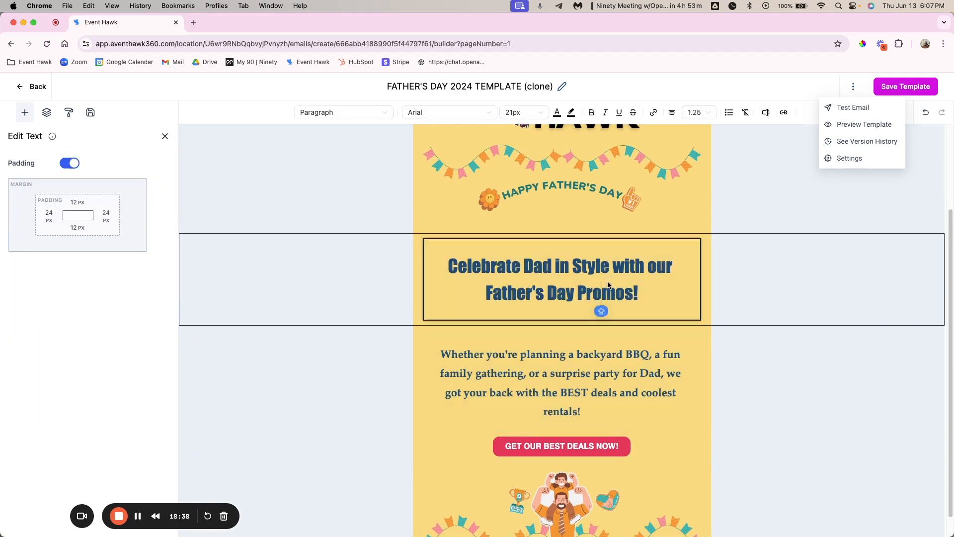
left_click(560, 190)
scroll(598, 310, "up", 4)
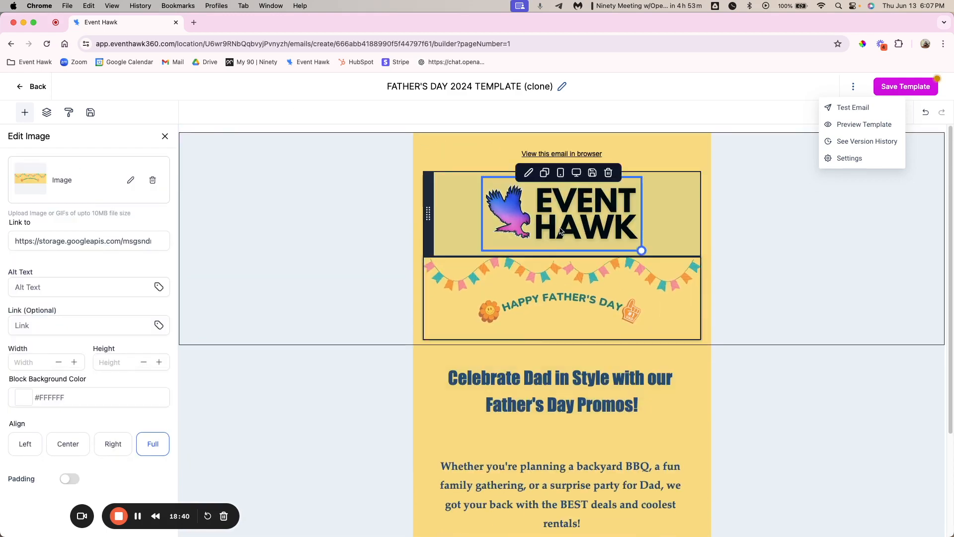
left_click(640, 247)
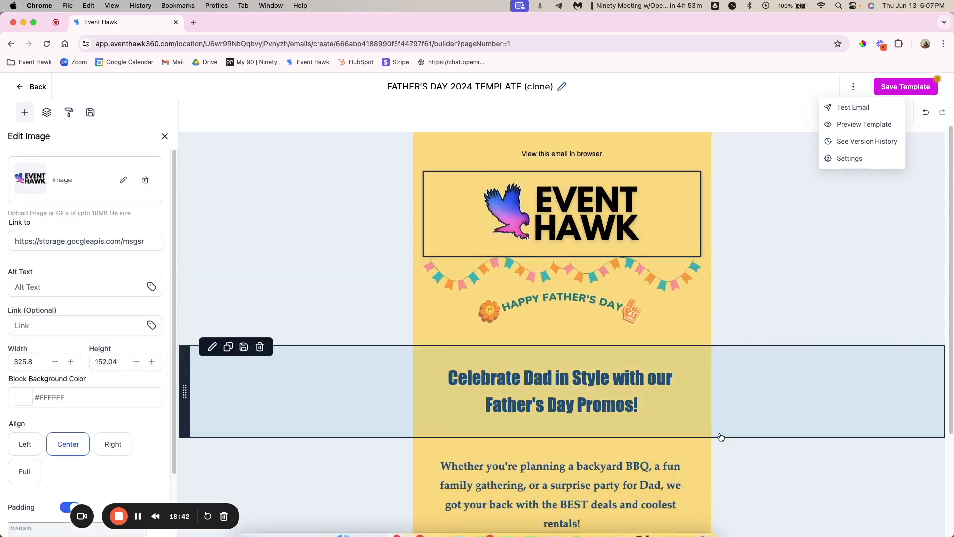